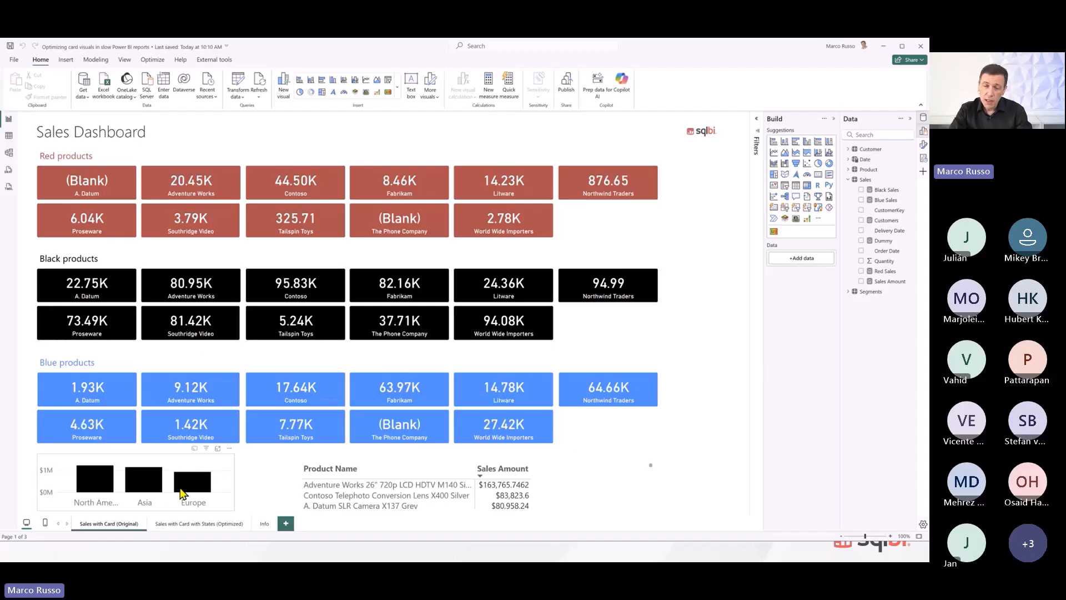
Show the Performance analyzer pane beside the Sales Dashboard report page
mouse_move(136, 486)
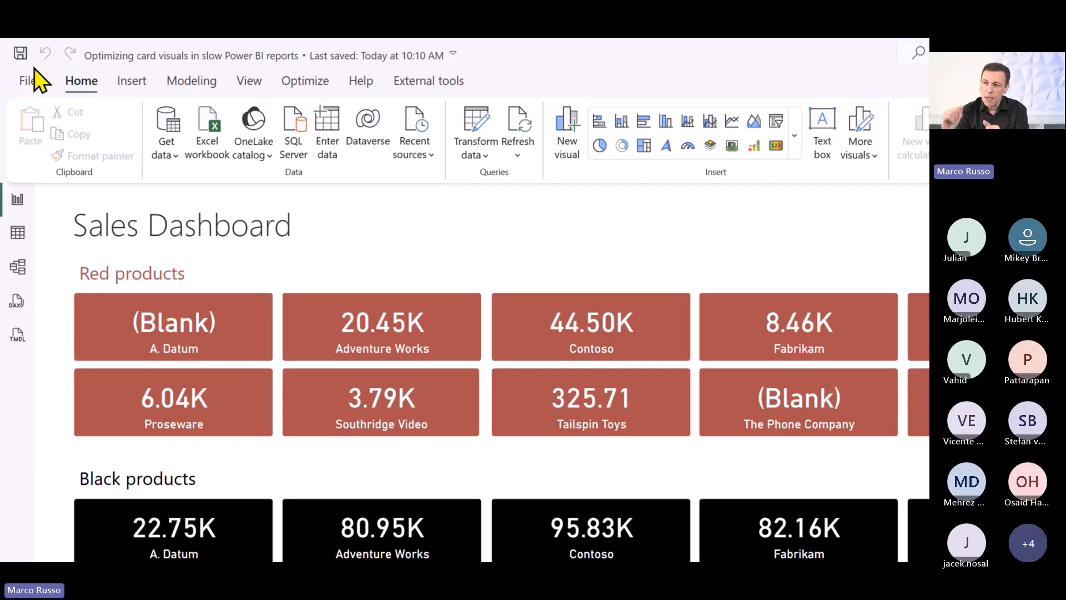
left_click(284, 84)
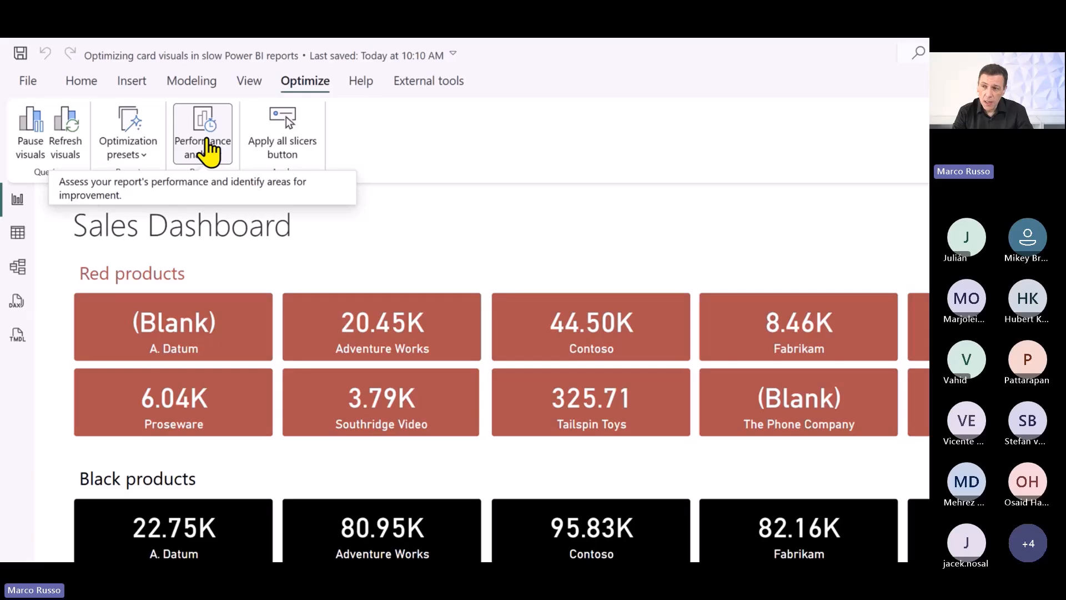
left_click(209, 148)
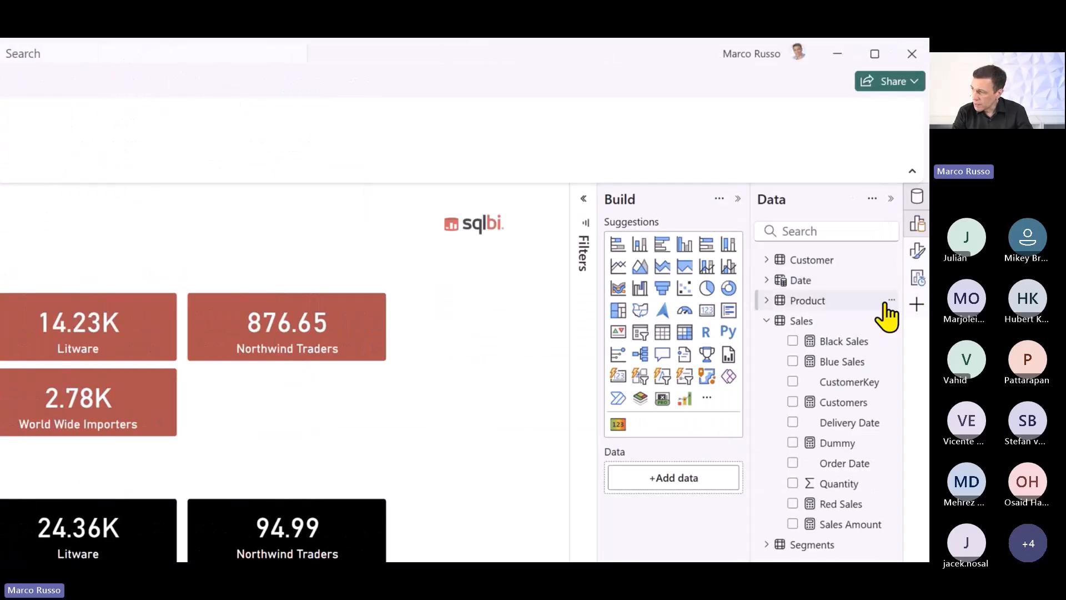
left_click(918, 278)
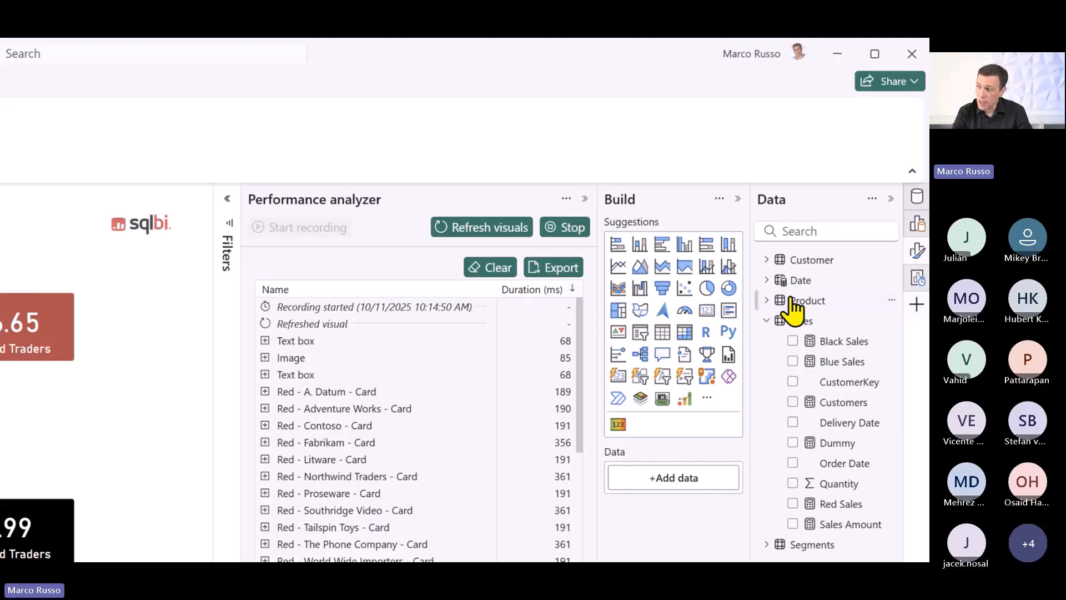
left_click(921, 278)
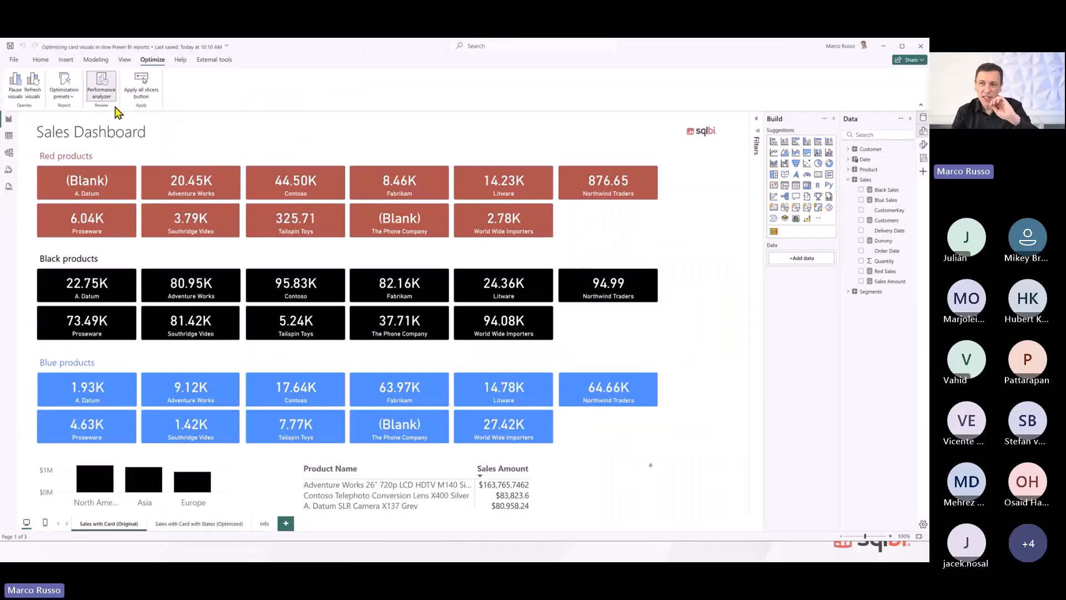
left_click(106, 94)
left_click(106, 93)
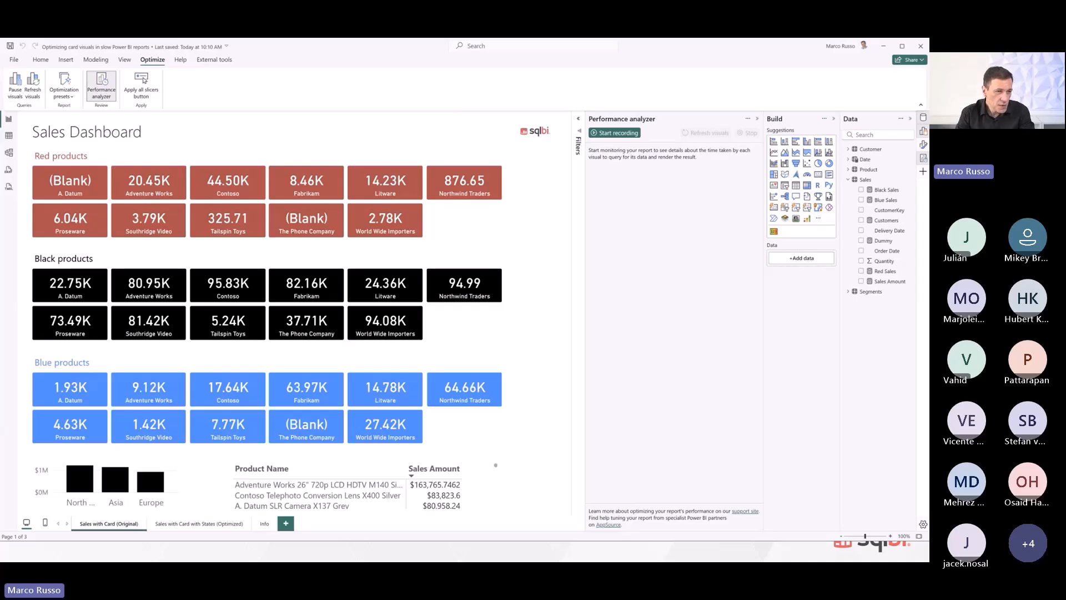
Switch to the browser and examine the Microsoft Learn article on Performance Analyzer, searching it for "service", and move the browser window away
left_click_drag(1, 250, 109, 250)
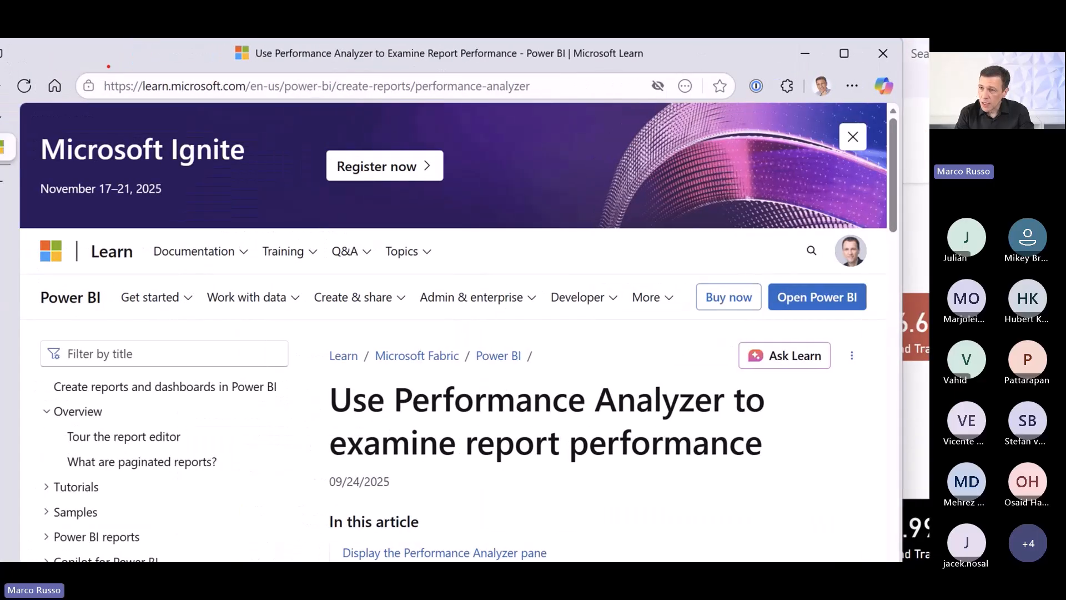
mouse_move(82, 65)
left_mouse_down()
mouse_move(275, 99)
mouse_move(572, 98)
left_mouse_up()
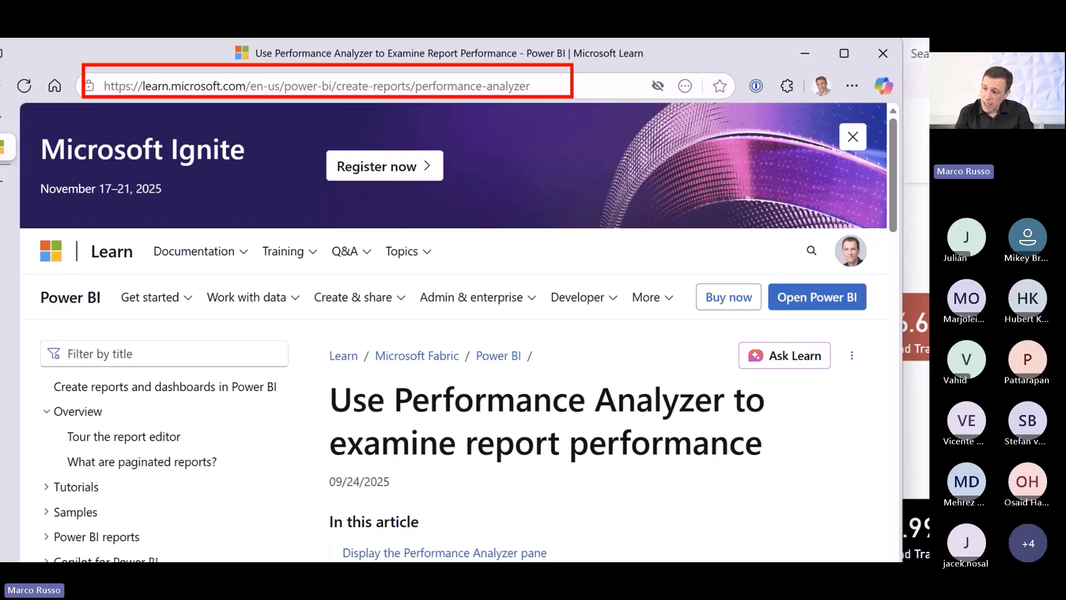
key("Escape")
scroll(314, 333, "down", 1)
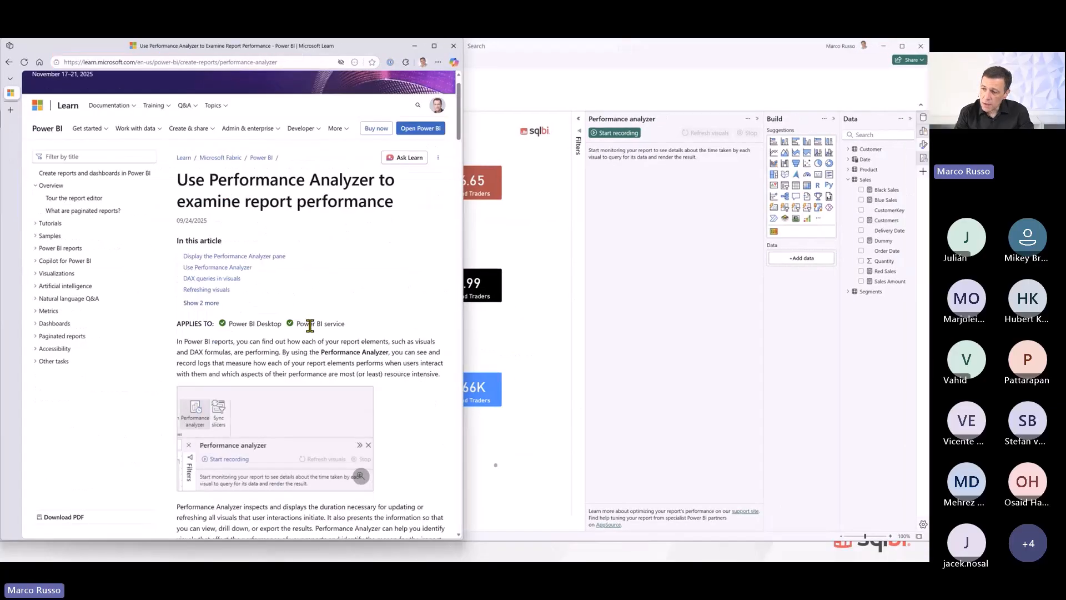
scroll(376, 344, "down", 1)
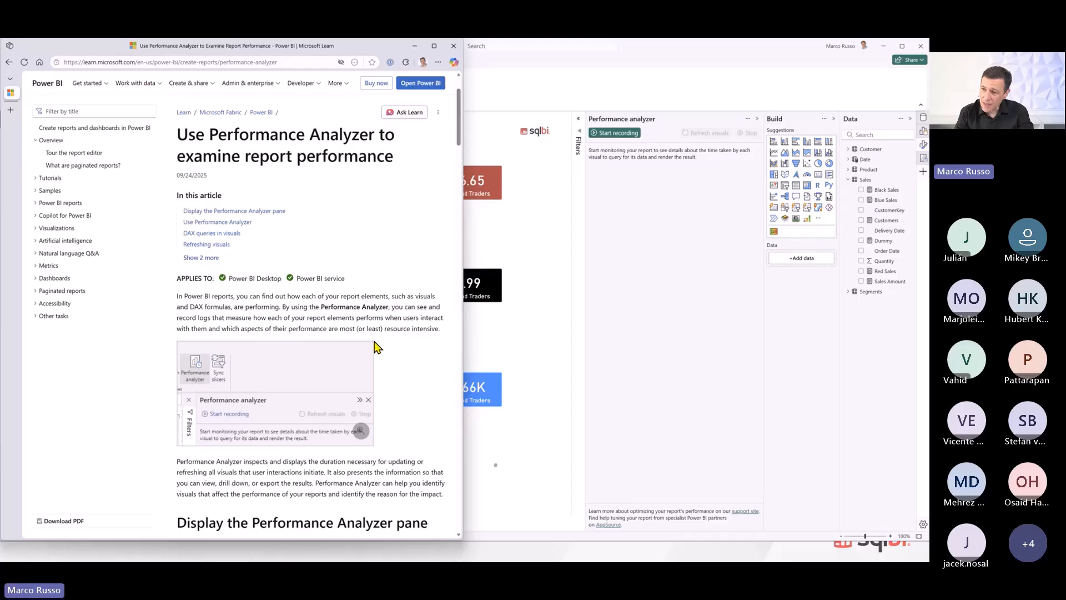
key("ctrl+f")
type("service")
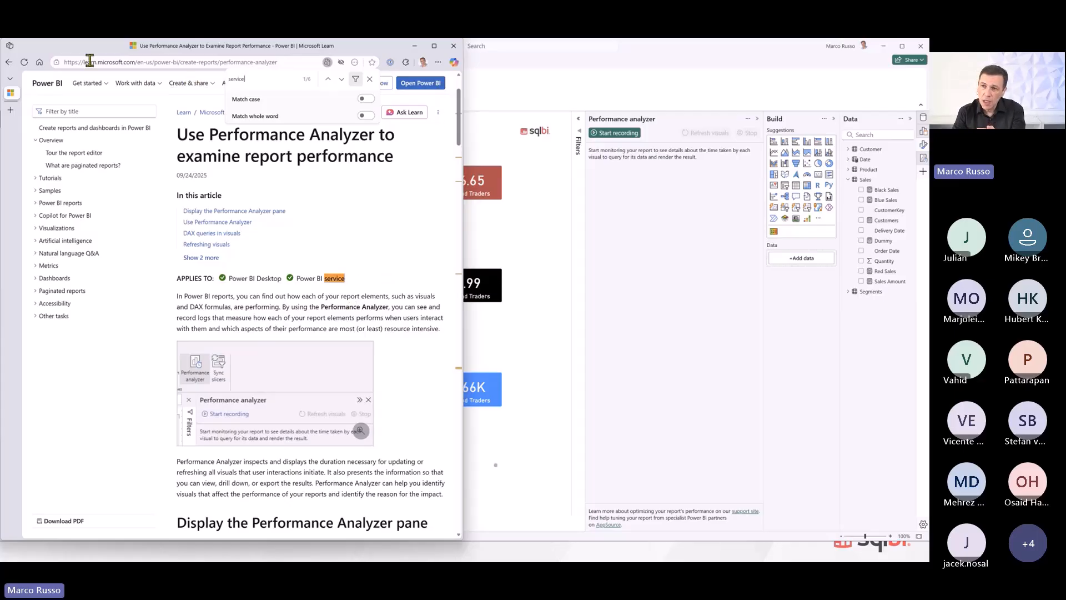
left_click_drag(94, 49, 0, 55)
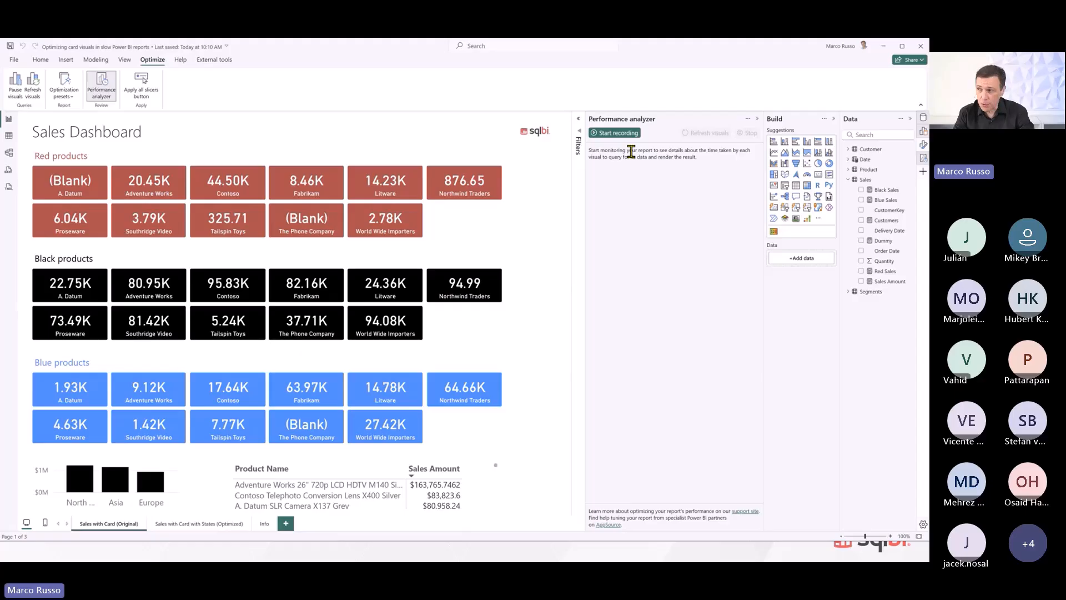
Start a performance recording and cross-highlight the report by the North America column of the continent chart
left_click(621, 134)
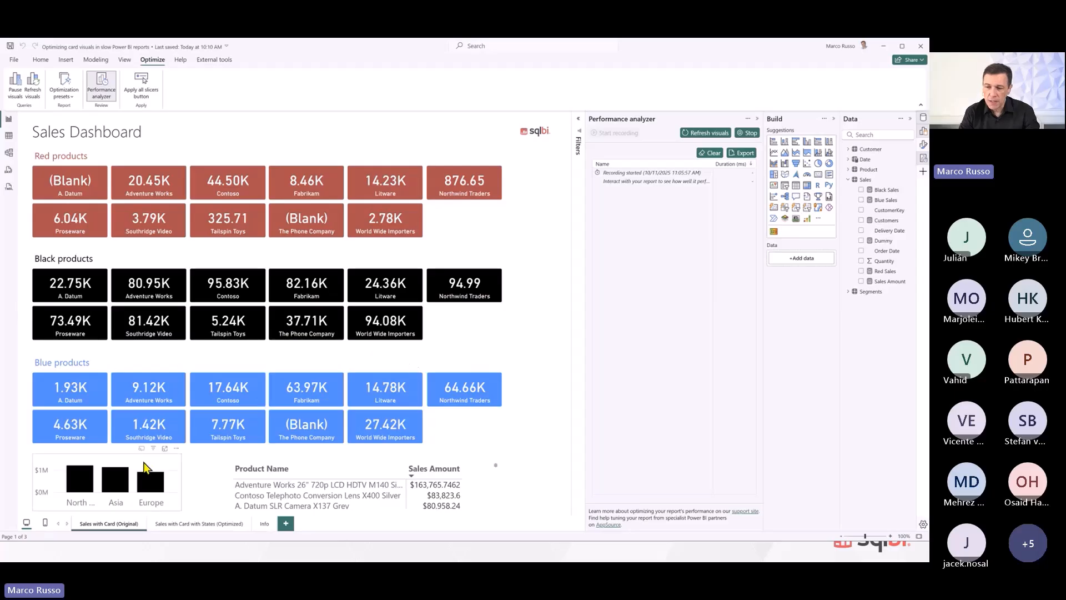
mouse_move(80, 486)
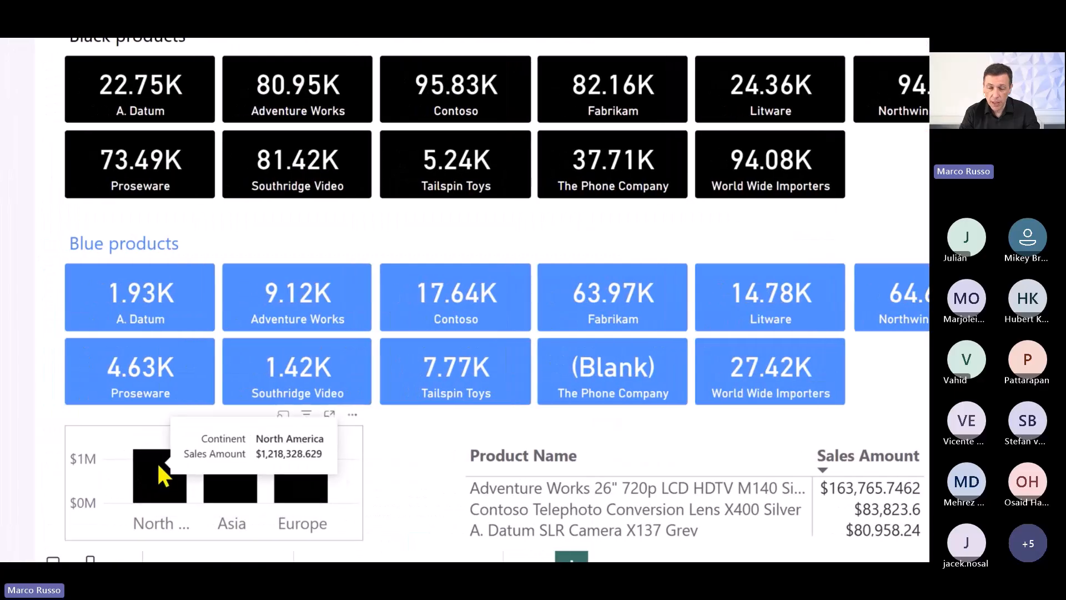
left_click(157, 466)
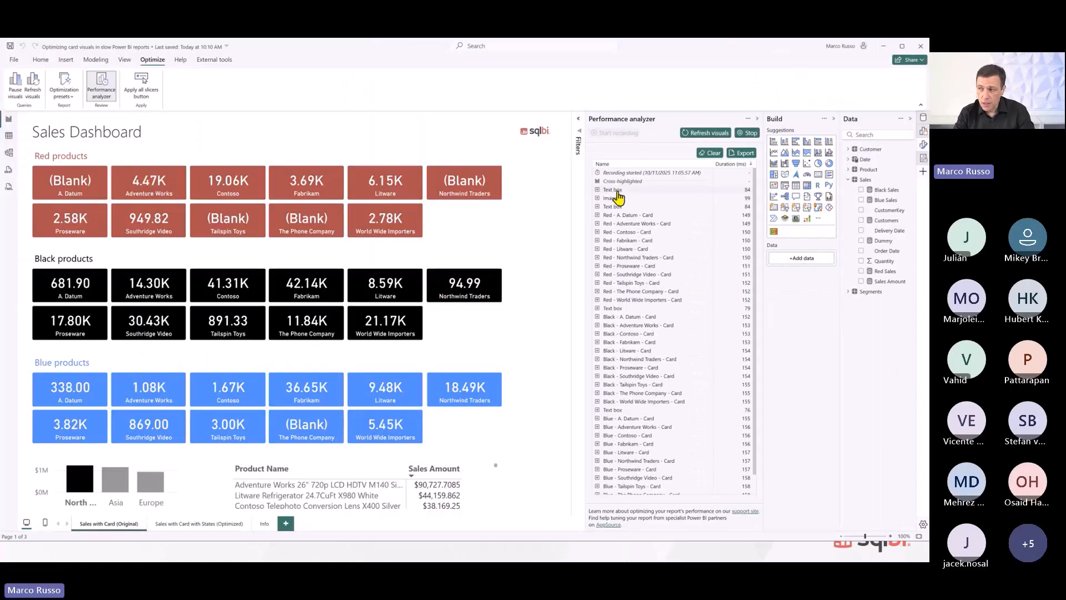
Expand the recorded duration breakdowns of the first two text boxes, the image and the Red - A. Datum card
left_click(619, 191)
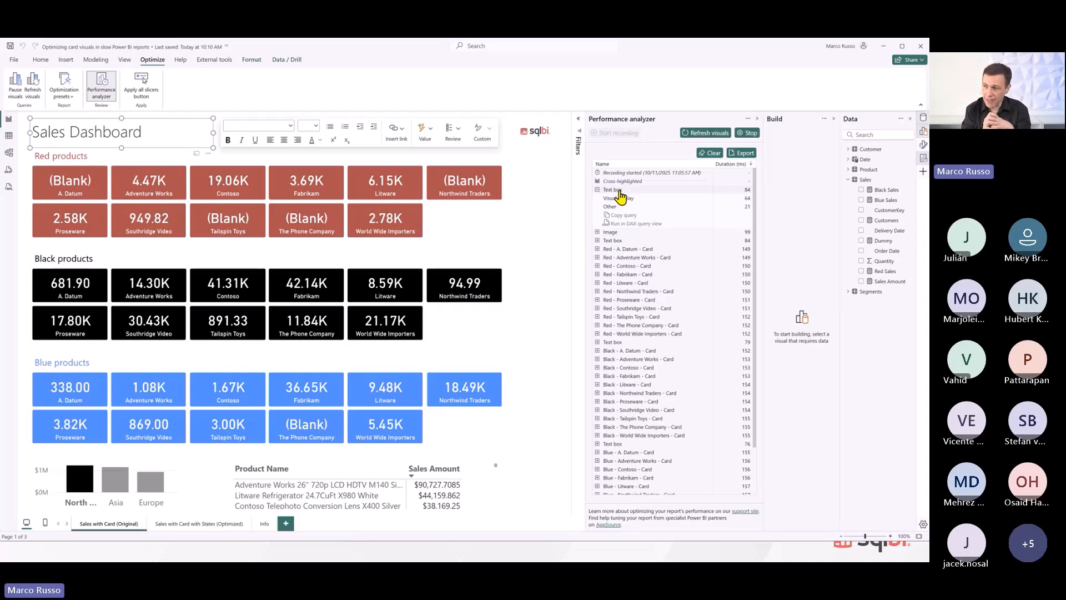
left_click(621, 233)
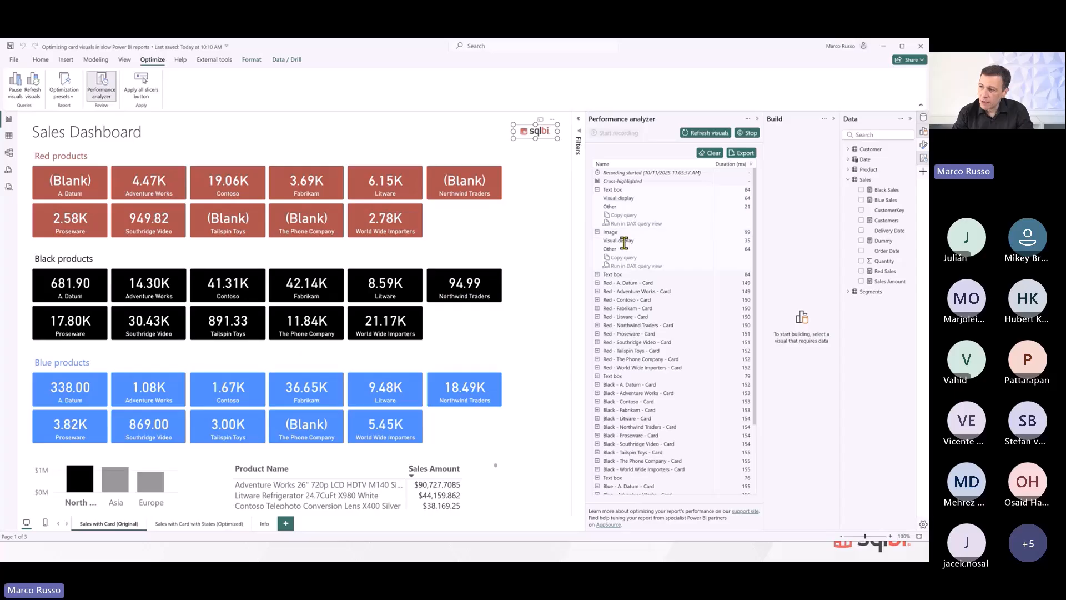
left_click(621, 275)
left_click(623, 318)
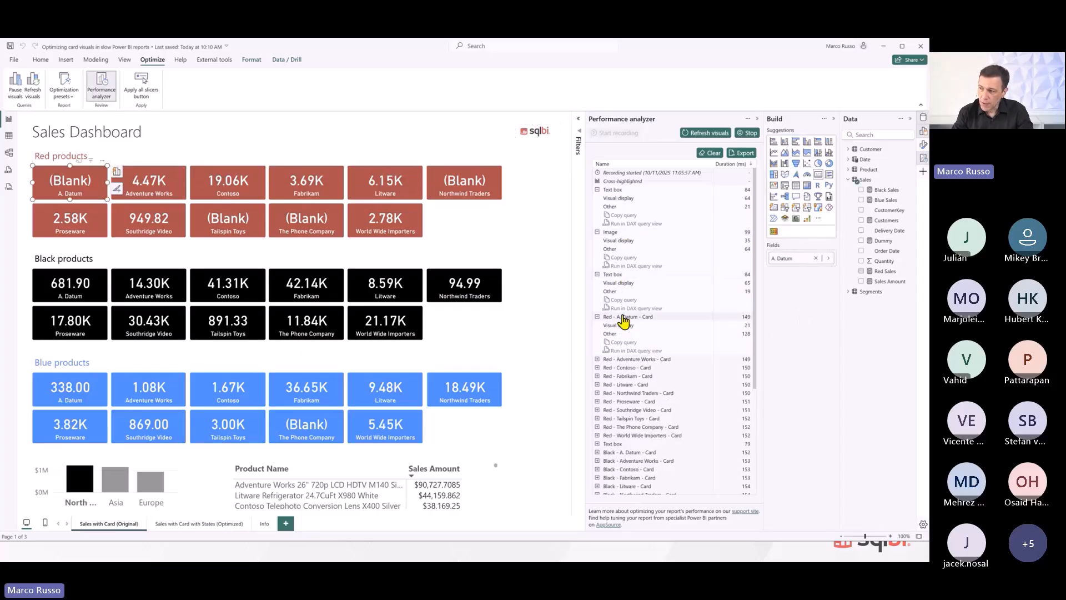
left_click(615, 191)
left_click(633, 190)
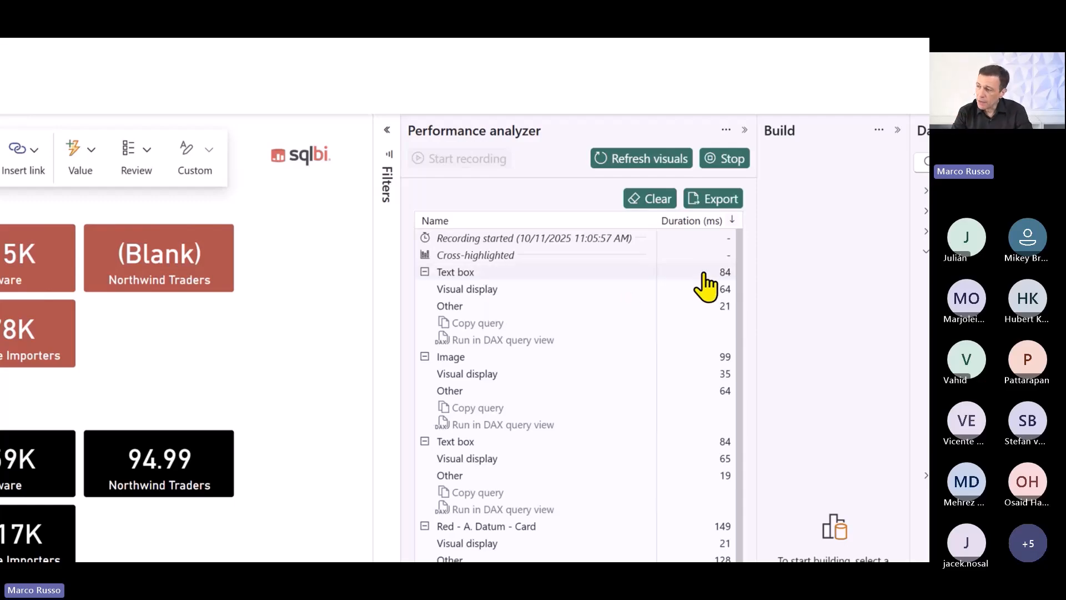
left_click_drag(701, 263, 737, 279)
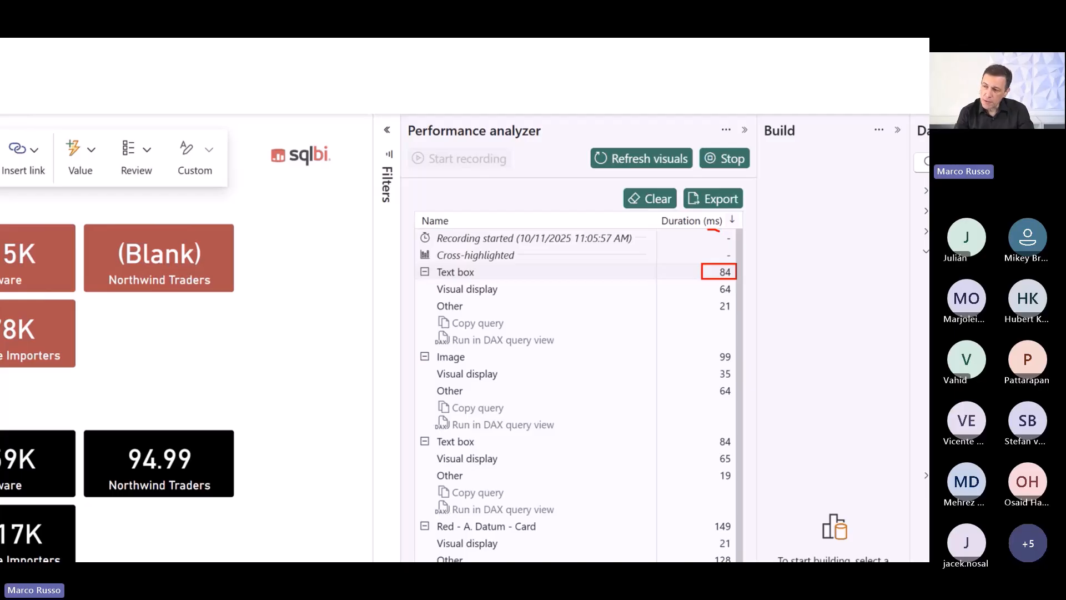
left_click_drag(429, 280, 503, 297)
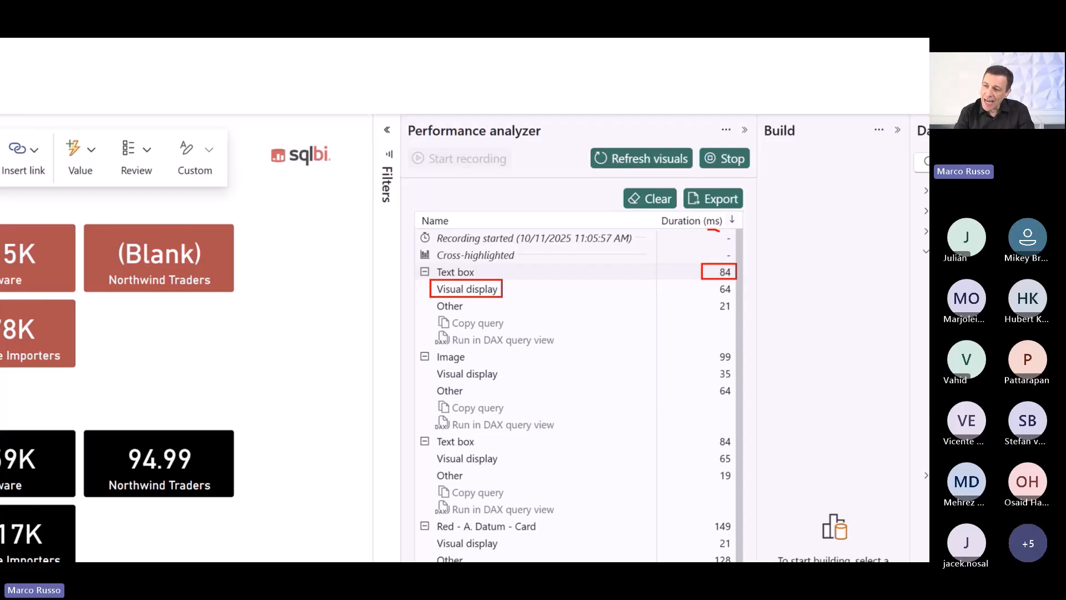
left_click_drag(431, 300, 472, 312)
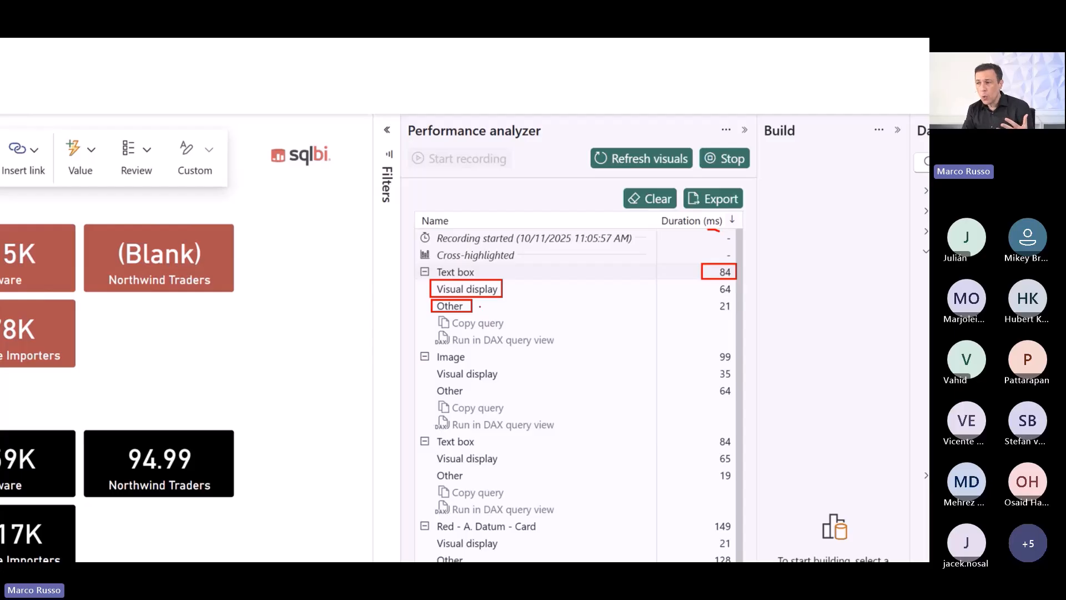
key("Escape")
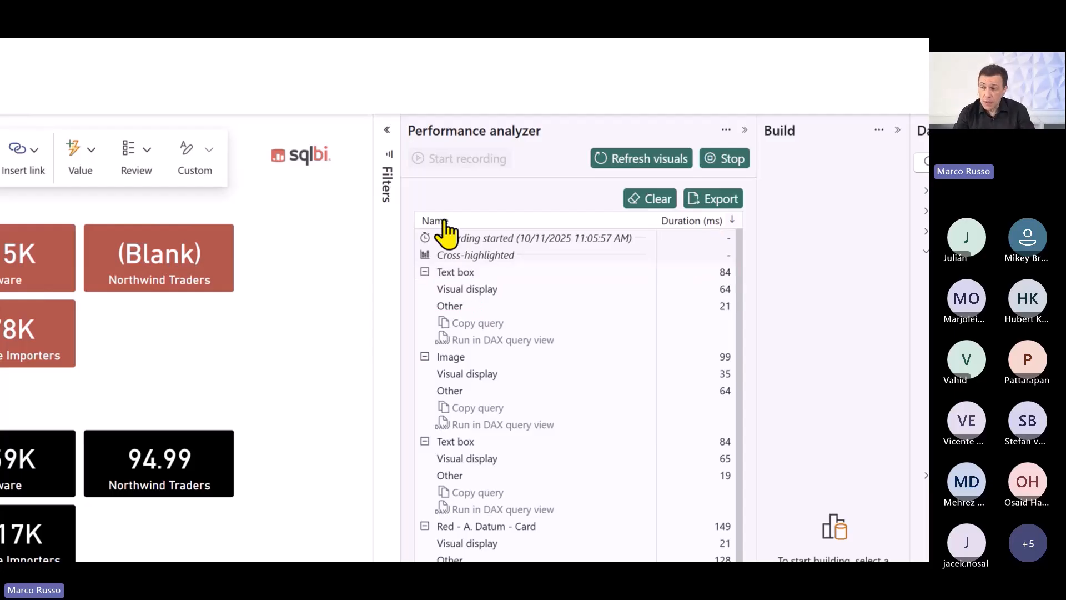
key("ctrl+4")
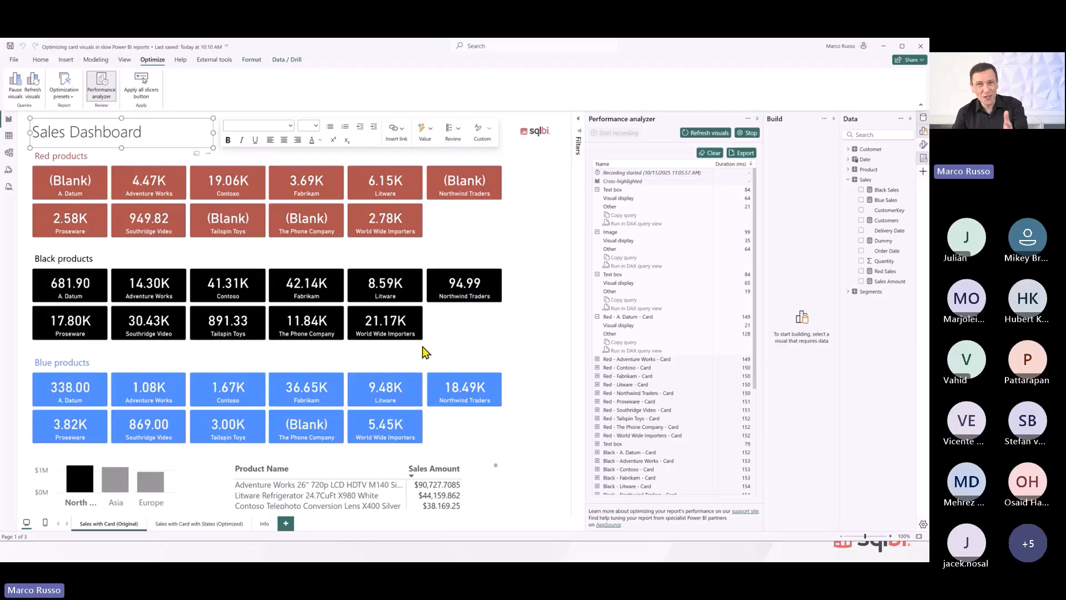
Collapse the expanded text box, image and Red - A. Datum card entries in the recorded results
left_click(598, 190)
left_click(598, 207)
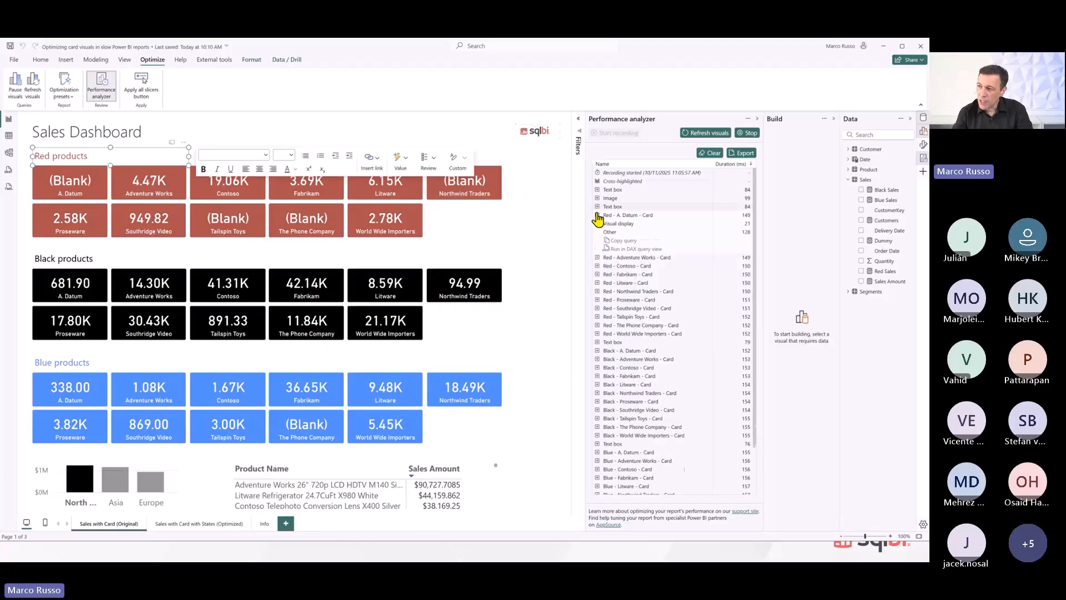
left_click(611, 216)
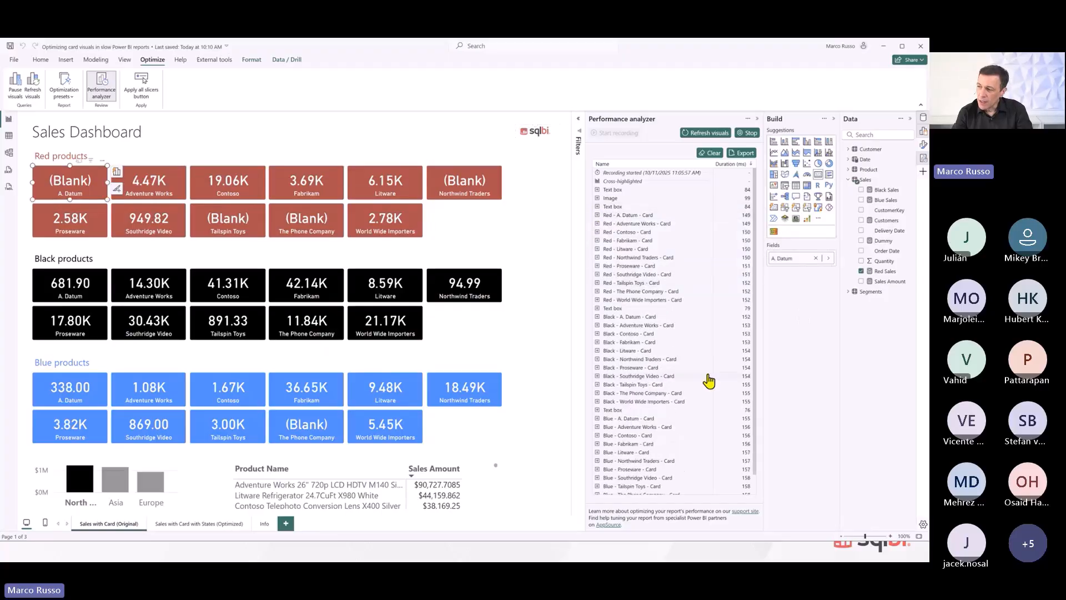
Examine the duration breakdowns of the Red - Adventure Works and Red - Proseware cards, collapsing each one after viewing
scroll(706, 378, "down", 1)
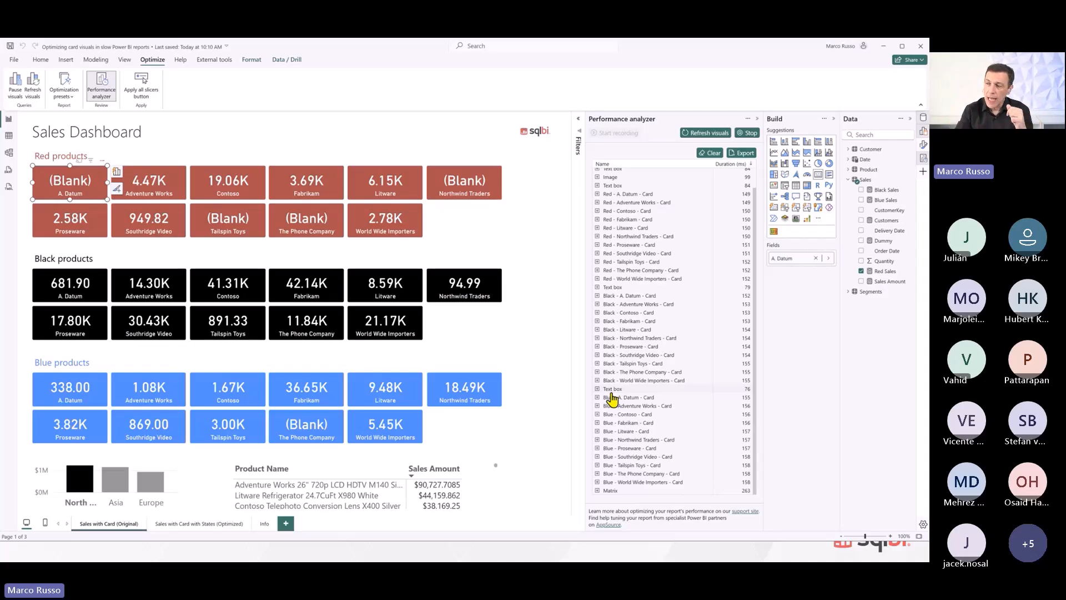
left_click(597, 203)
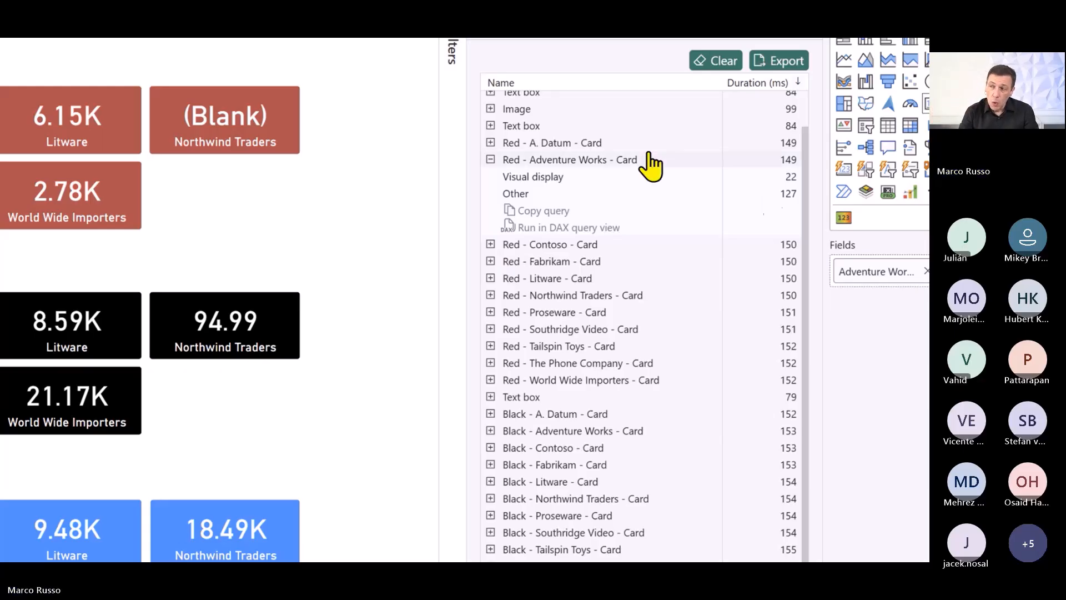
left_click(490, 160)
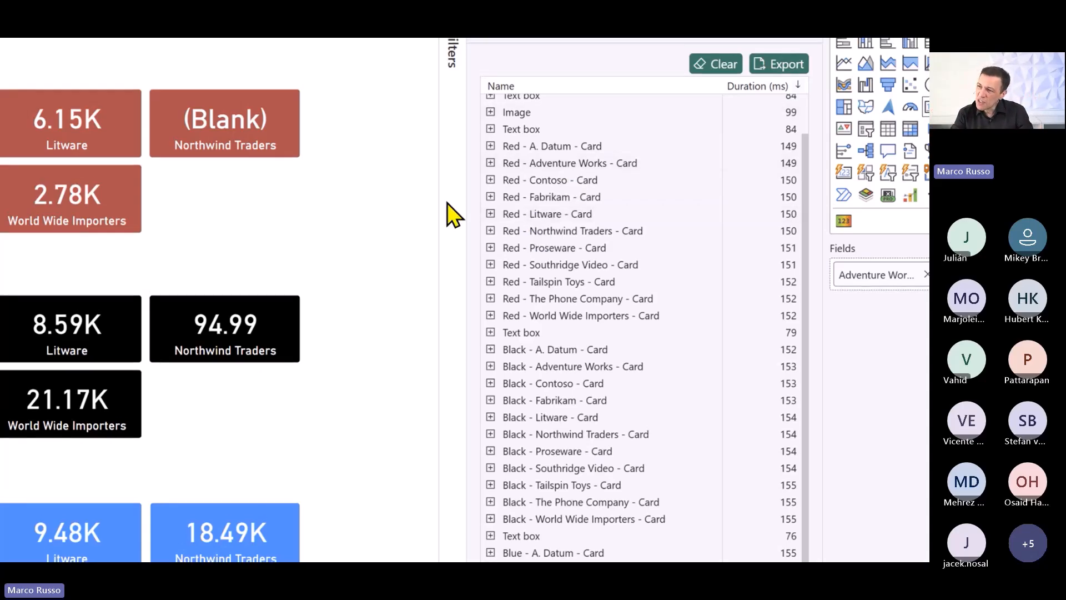
left_click(491, 249)
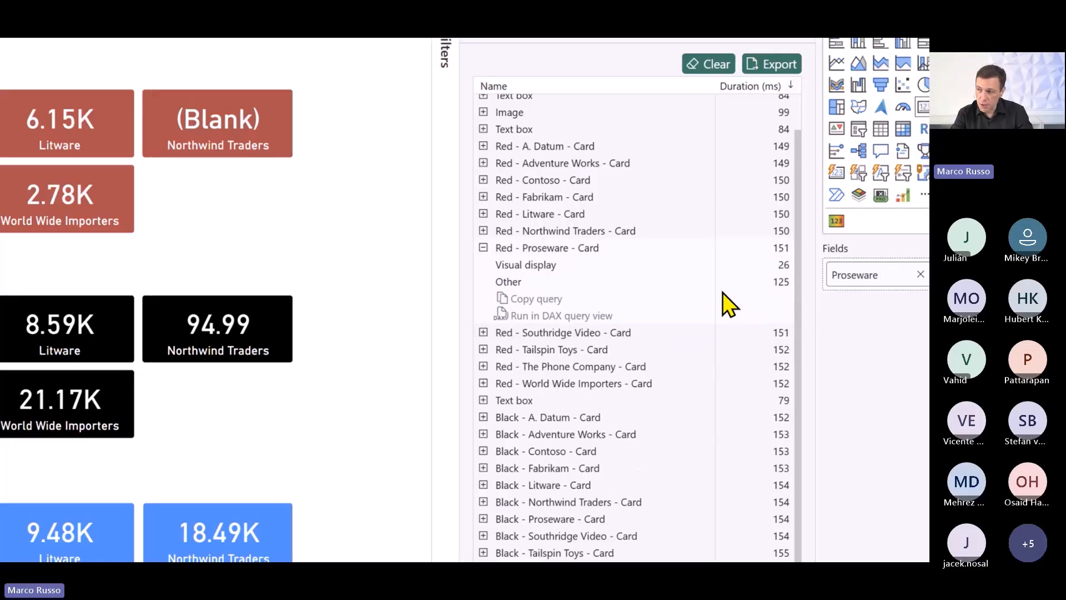
left_click(483, 248)
scroll(628, 272, "up", 2)
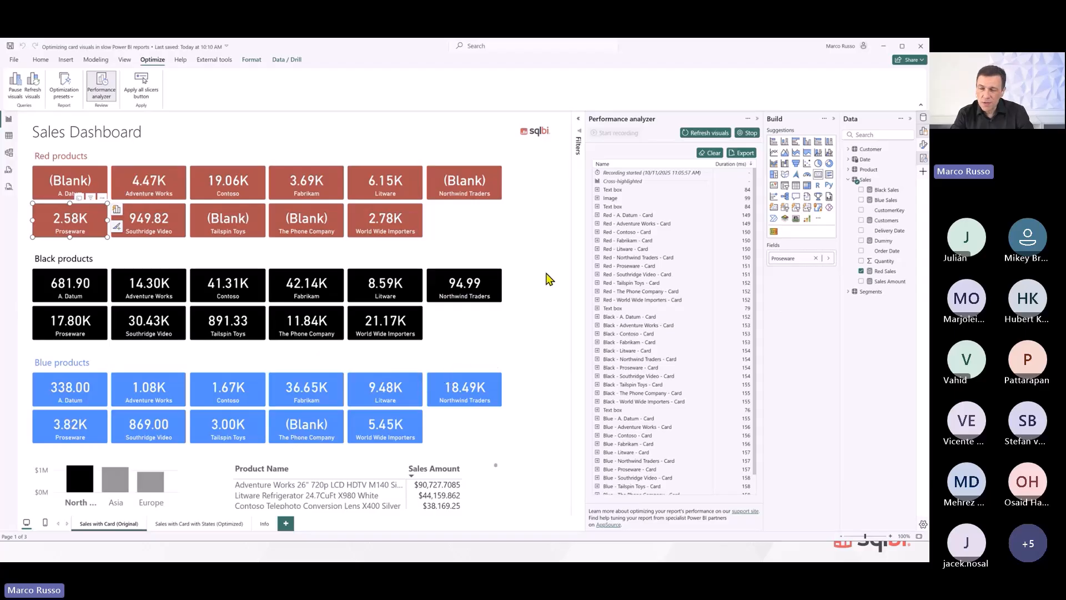
Refresh all visuals within the recording and expand the new duration breakdown of the Red - Litware card
mouse_move(88, 488)
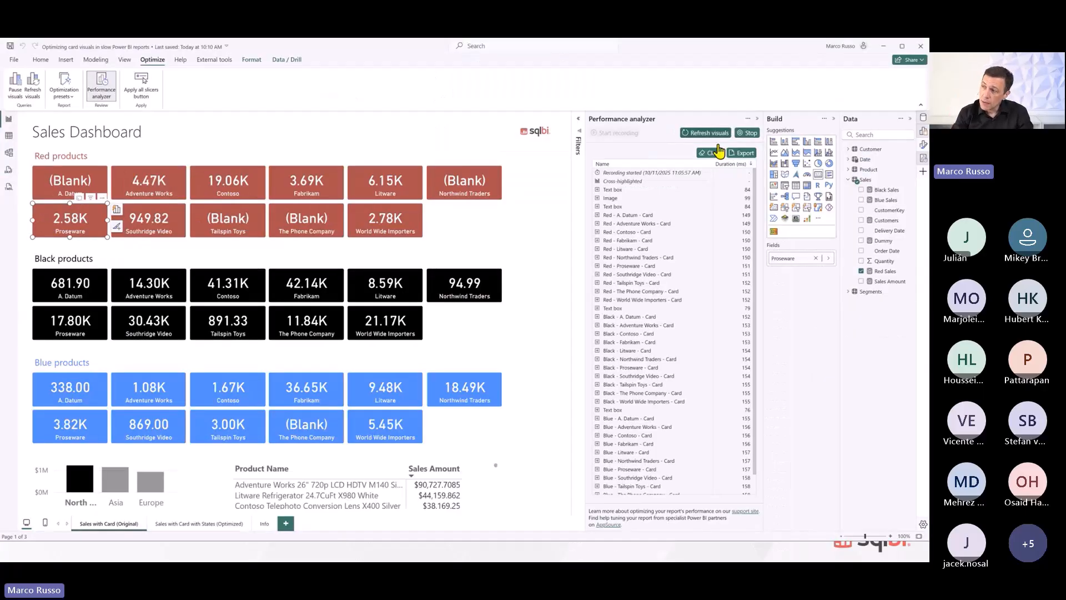
left_click(698, 144)
left_click(714, 134)
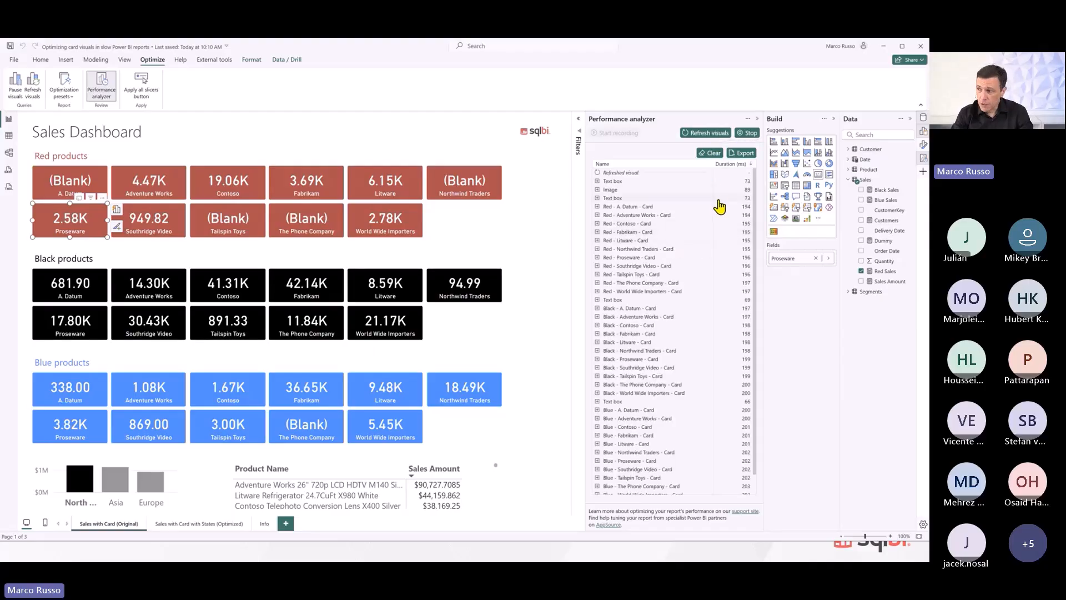
left_click(598, 241)
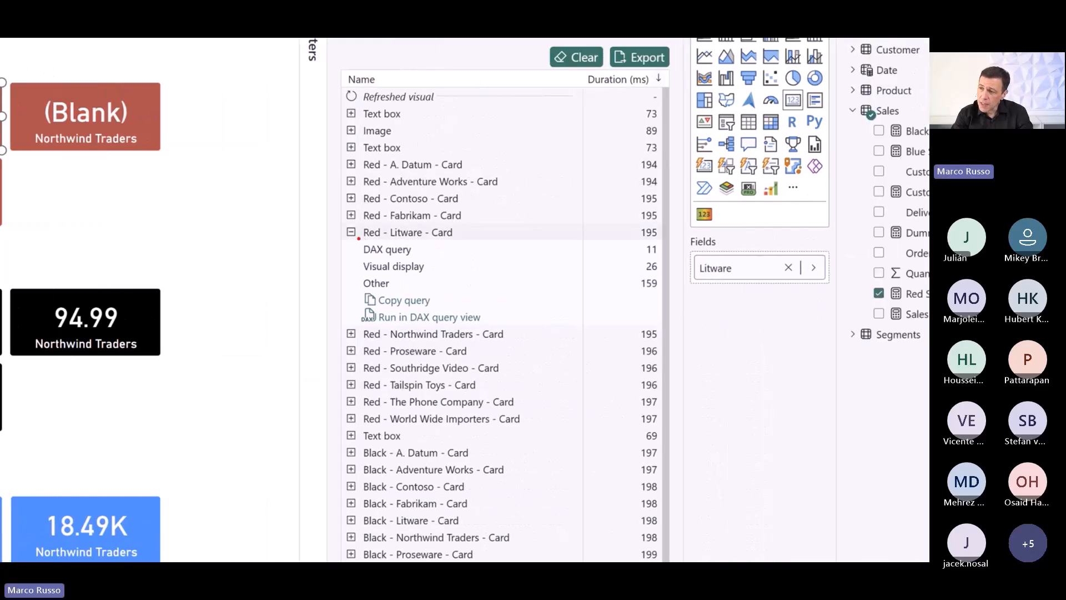
left_click_drag(364, 240, 663, 260)
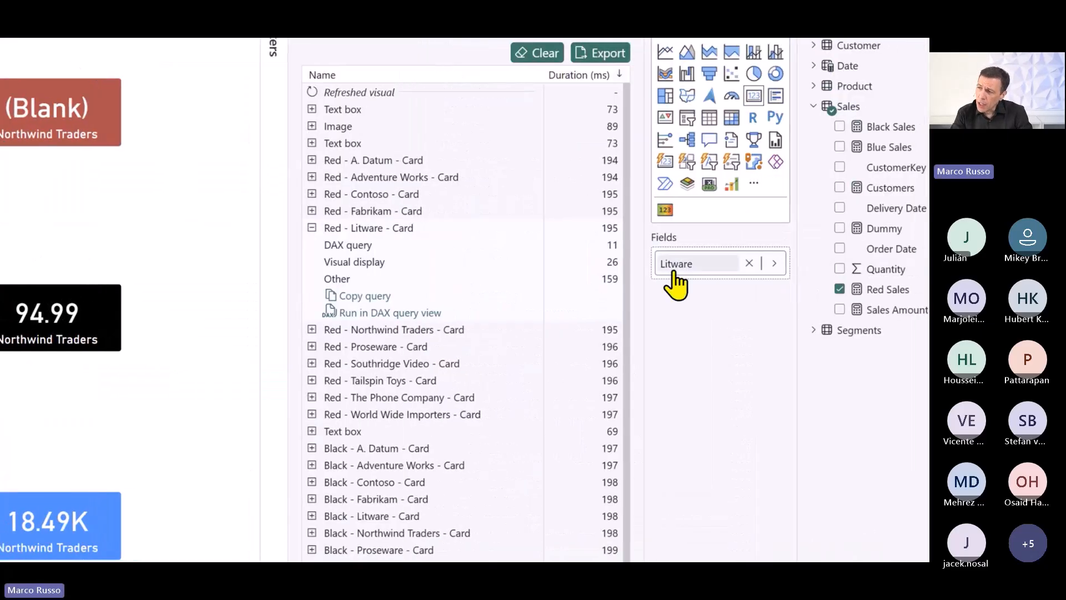
Open the field details of the selected Litware card and mark its total, DAX query, Visual display and Other durations in the recorded results
left_click(777, 260)
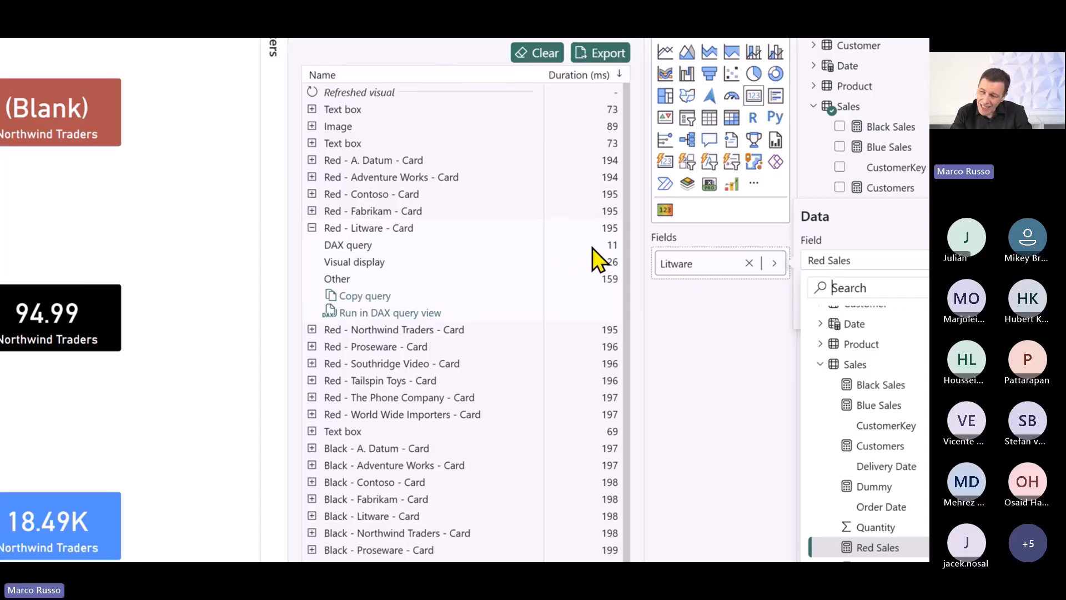
left_click_drag(599, 236, 625, 254)
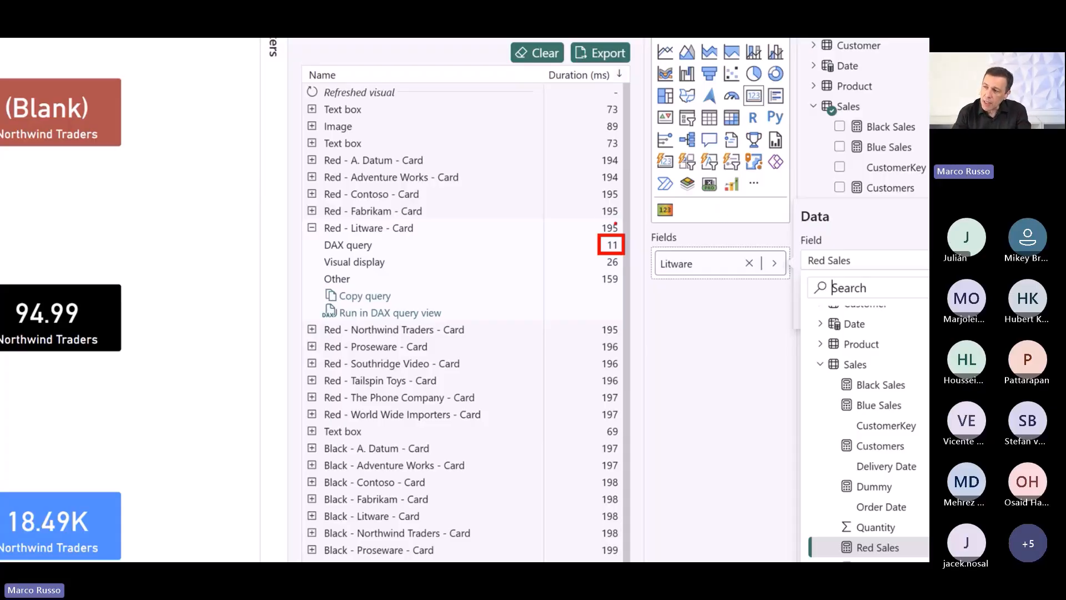
left_click_drag(591, 219, 626, 235)
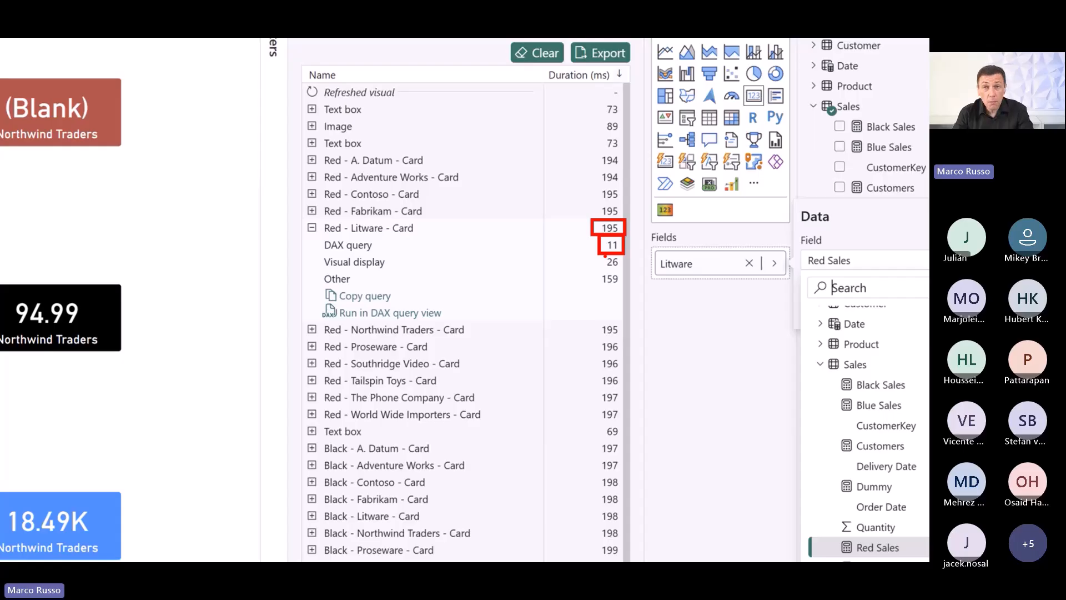
left_click_drag(598, 253, 624, 270)
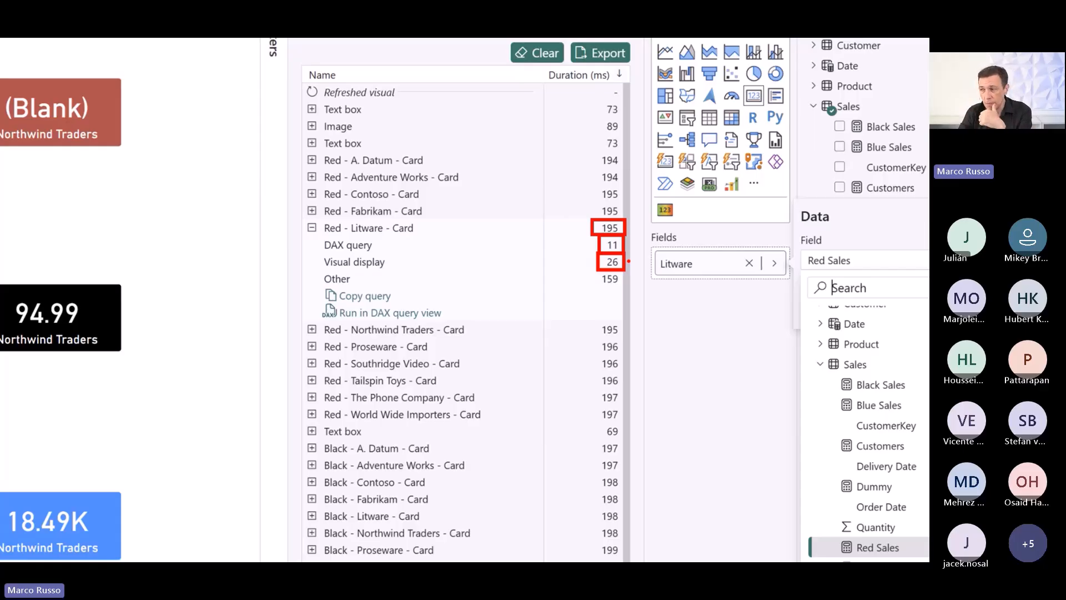
left_click_drag(592, 271, 626, 288)
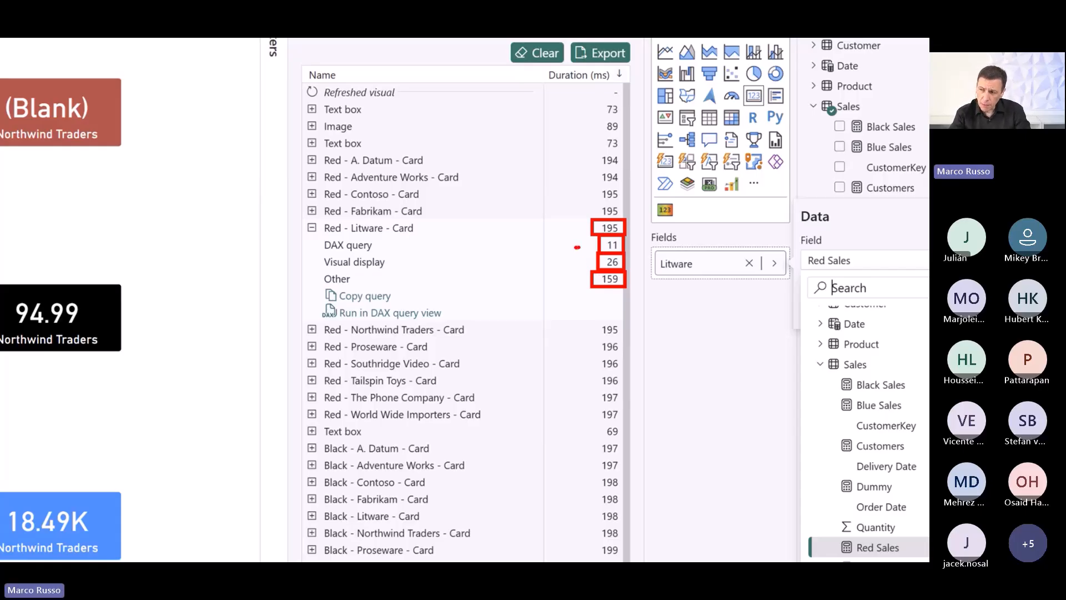
left_click_drag(575, 256, 588, 257)
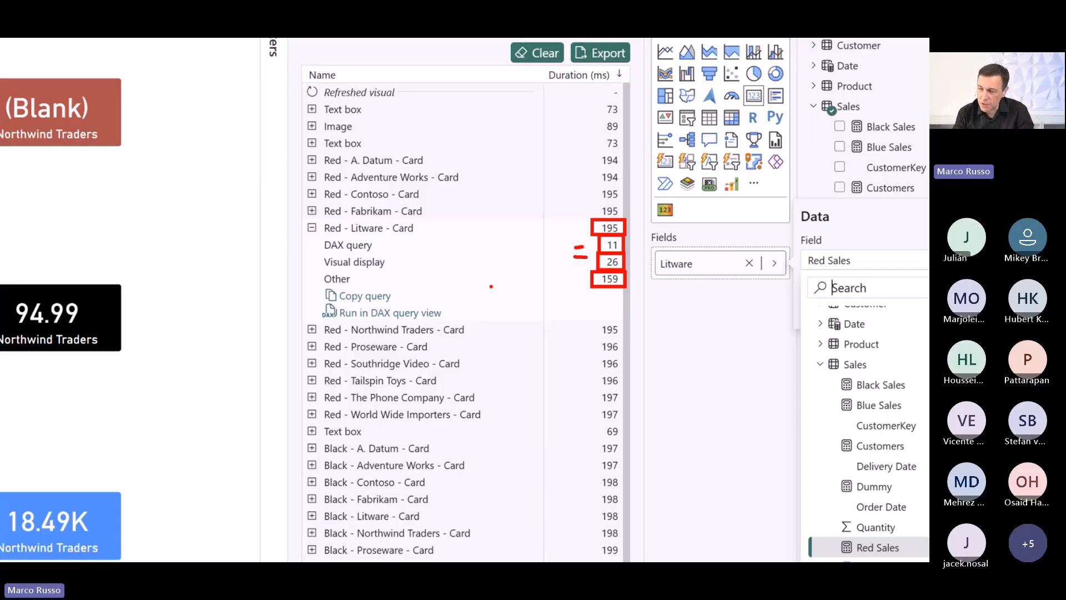
key("Escape")
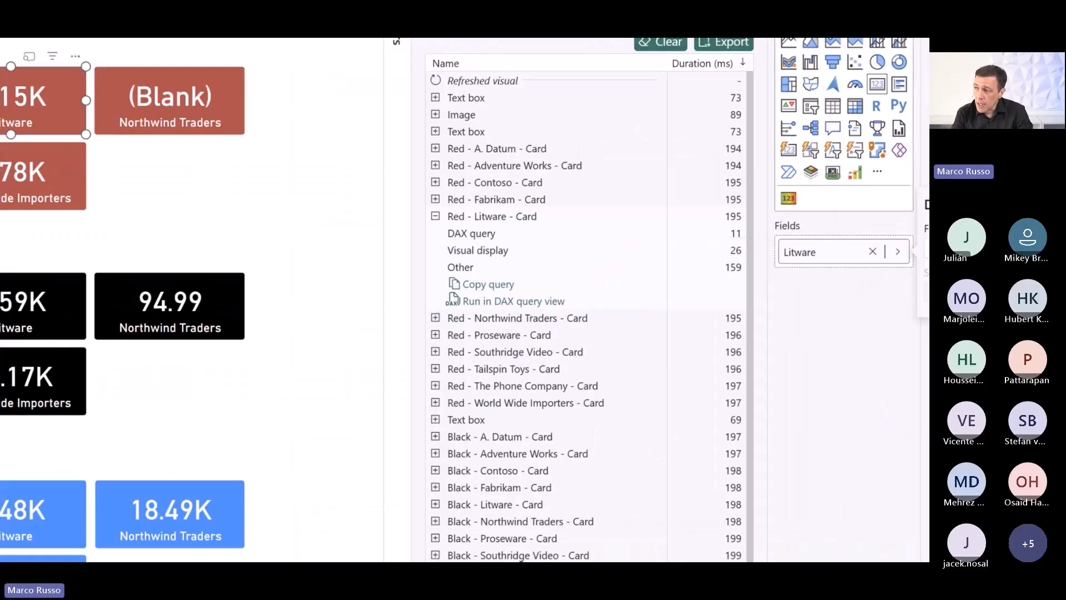
mouse_move(707, 224)
left_mouse_down()
mouse_move(738, 223)
mouse_move(708, 243)
mouse_move(724, 236)
left_mouse_up()
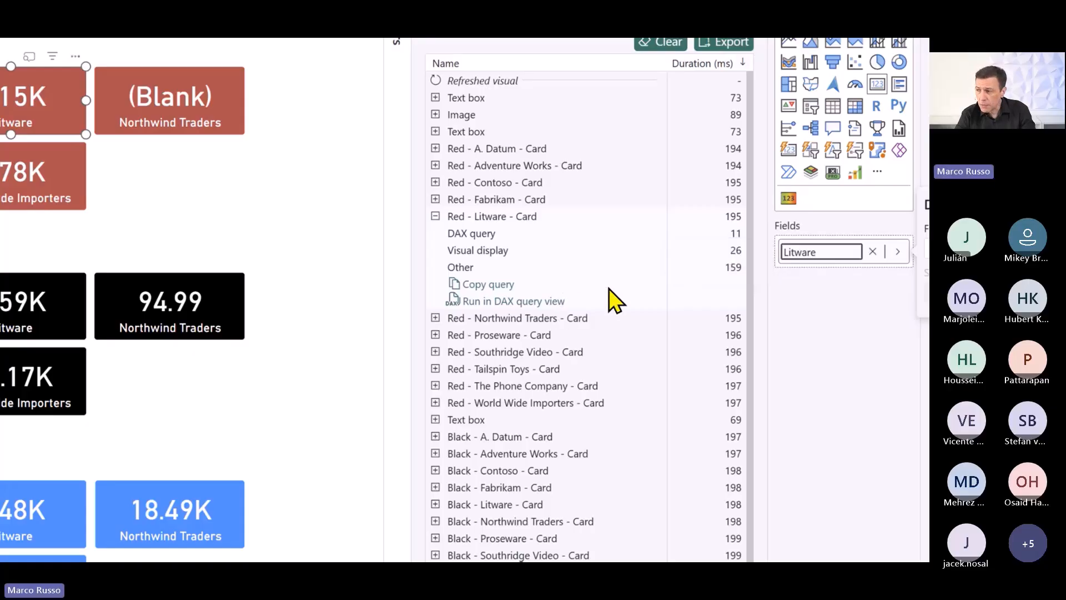
Run the Red - Litware card's recorded query in DAX query view and read its code and result
left_click(561, 304)
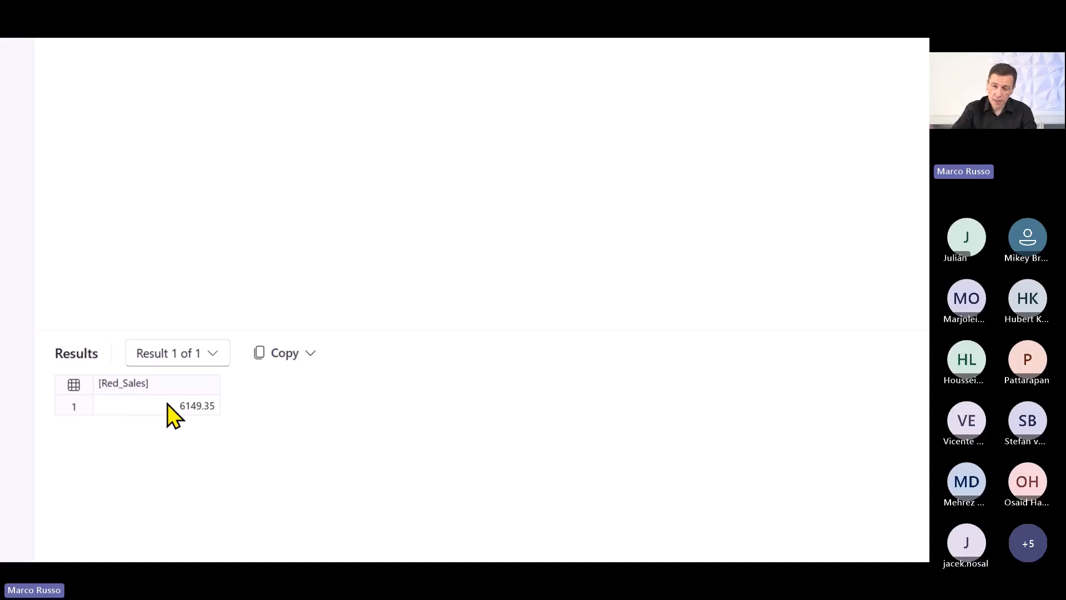
scroll(111, 251, "up", 10)
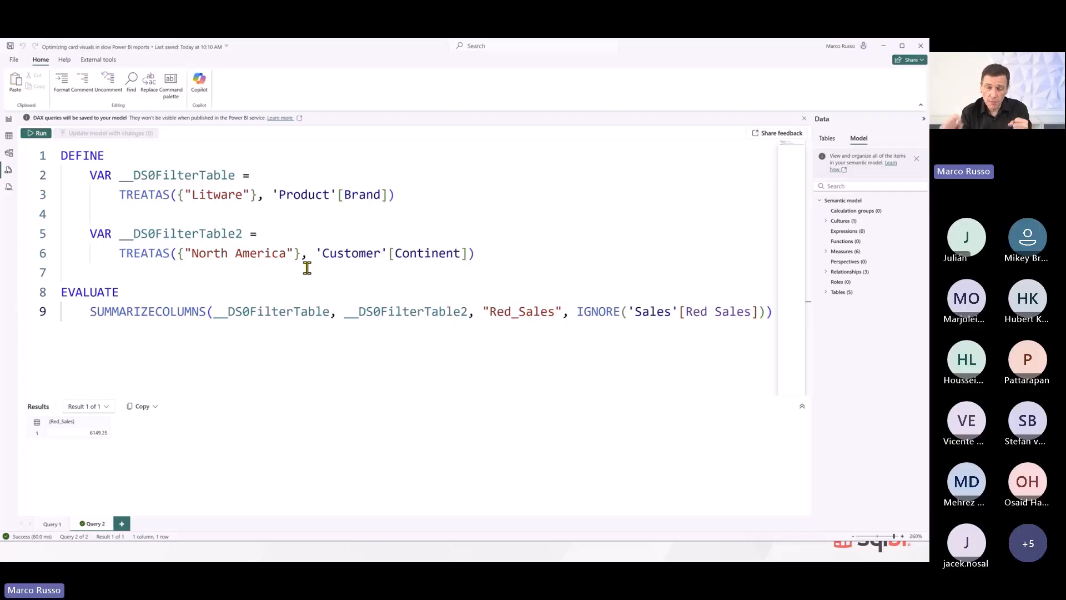
Launch DAX Studio connected to the current model and return to the Power BI report view
left_click(100, 61)
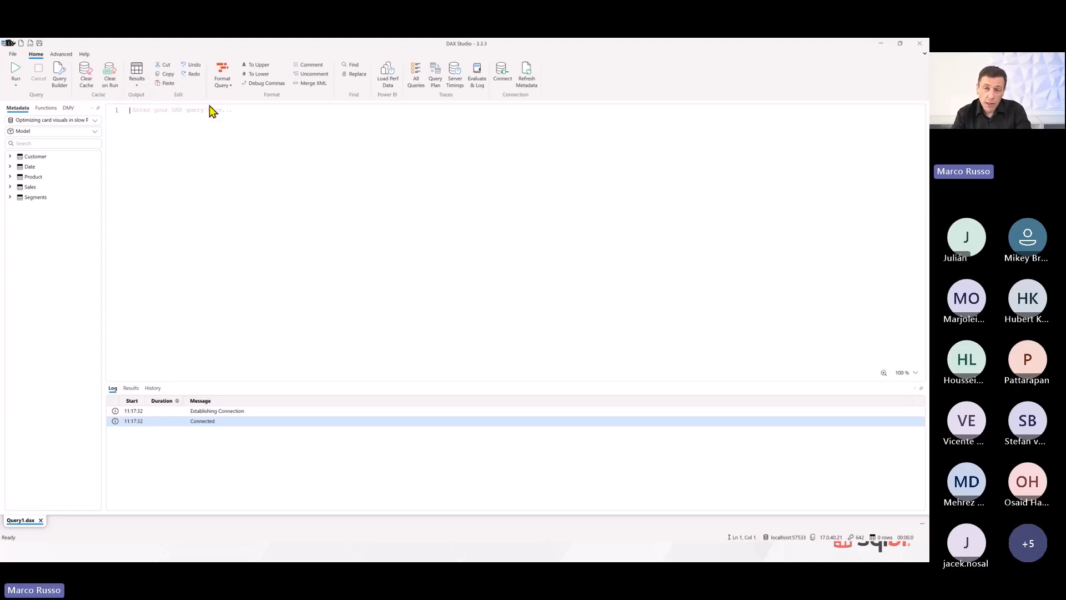
key("alt+Tab")
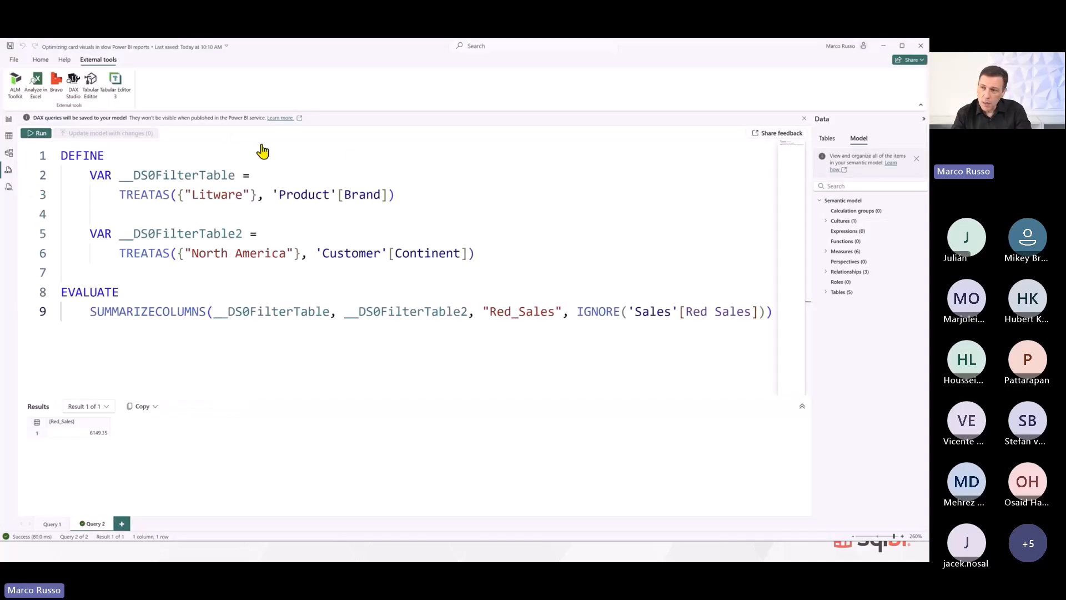
left_click(9, 119)
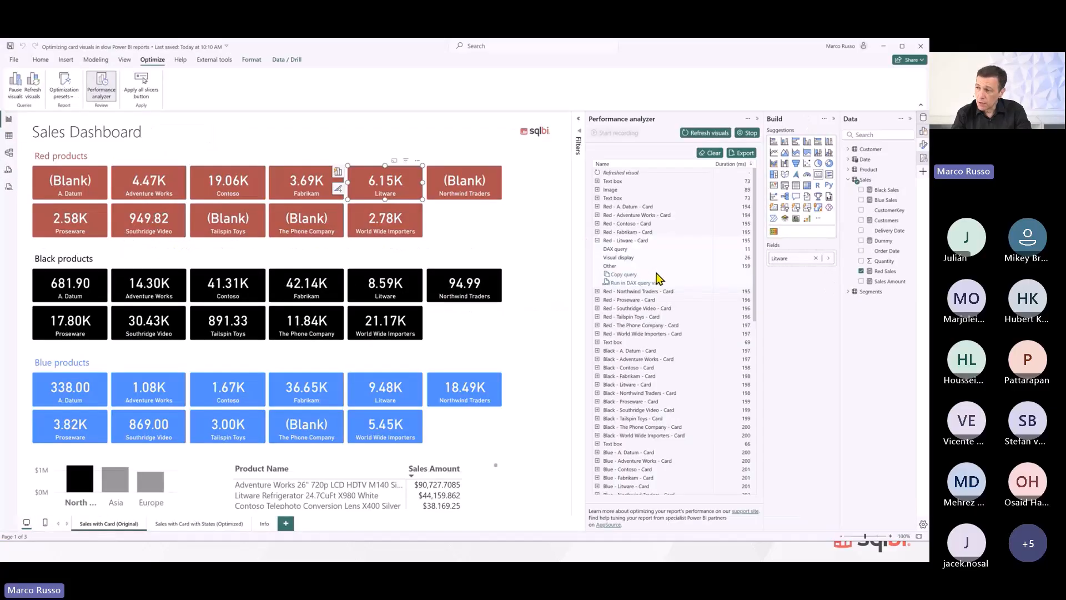
key("alt+Tab")
key("ctrl+v")
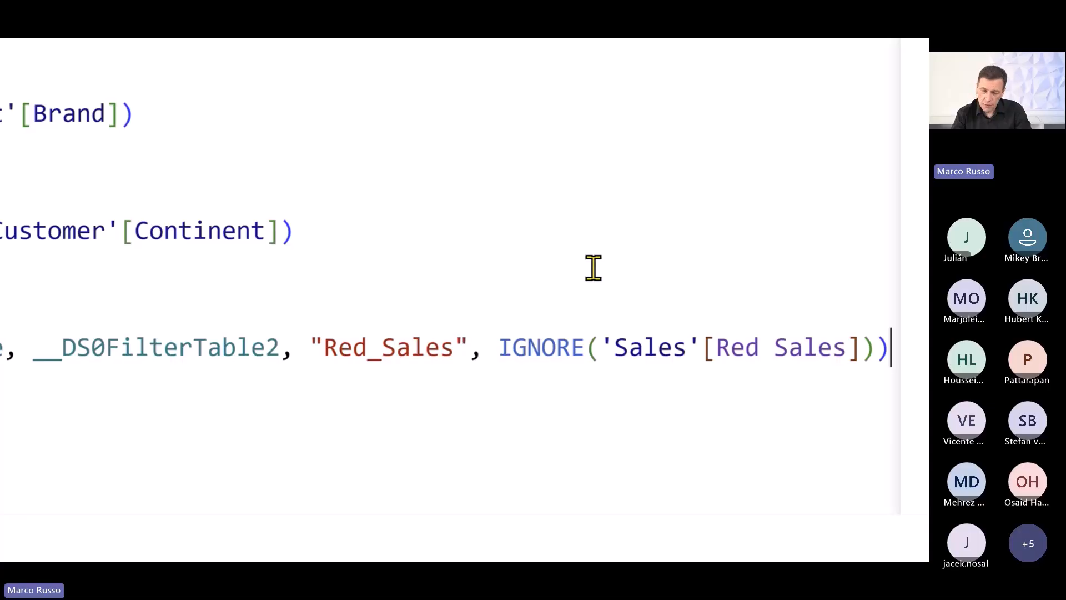
key("ctrl+4")
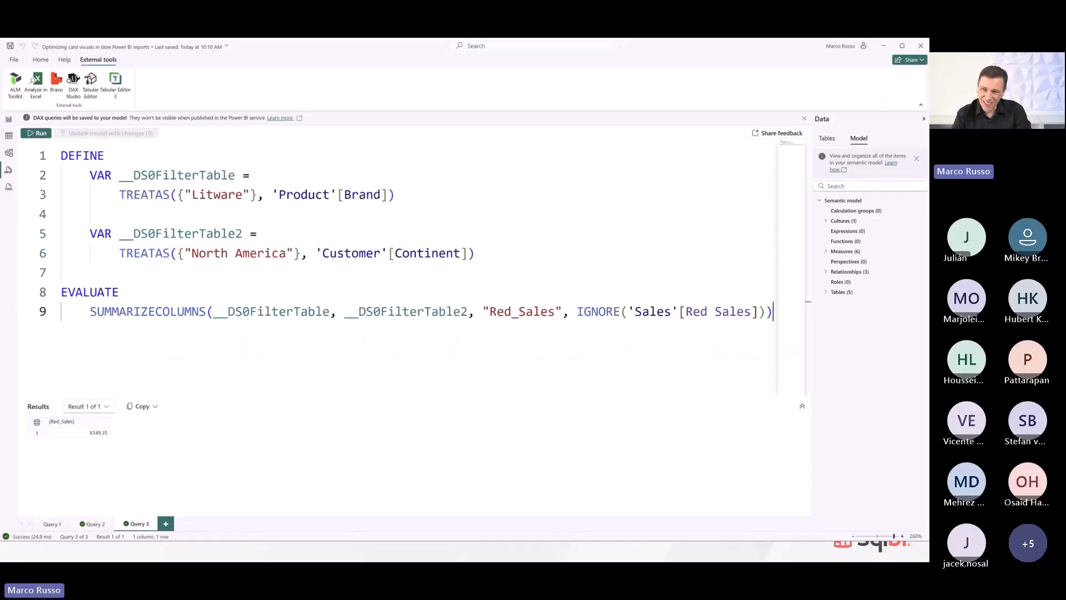
left_click(8, 119)
key("ctrl+4")
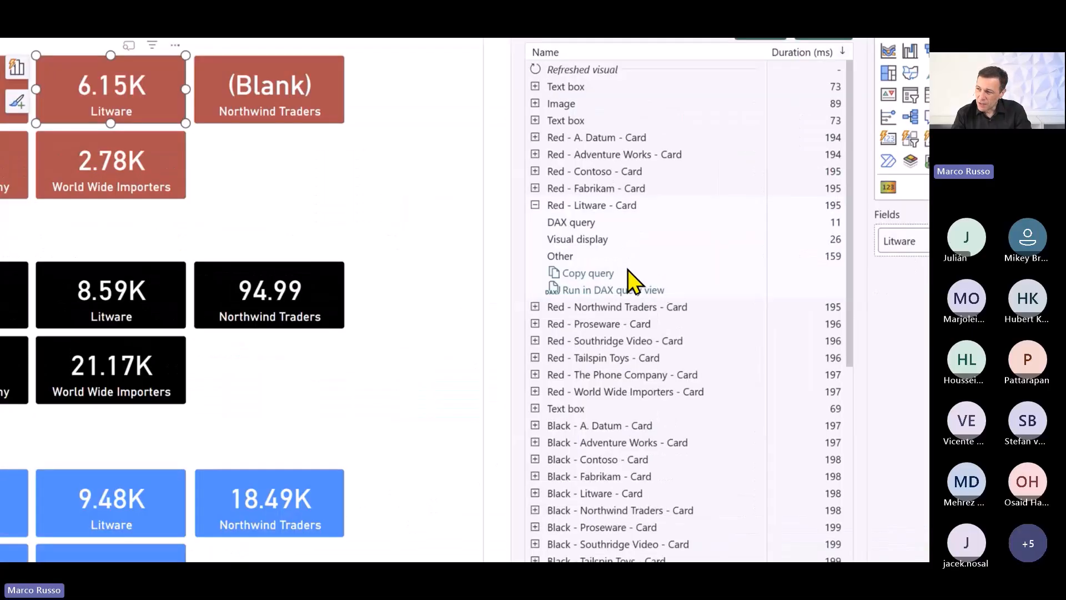
Copy the Red - Litware card's query from the recorded results and paste it into the empty query in DAX Studio
left_click(606, 281)
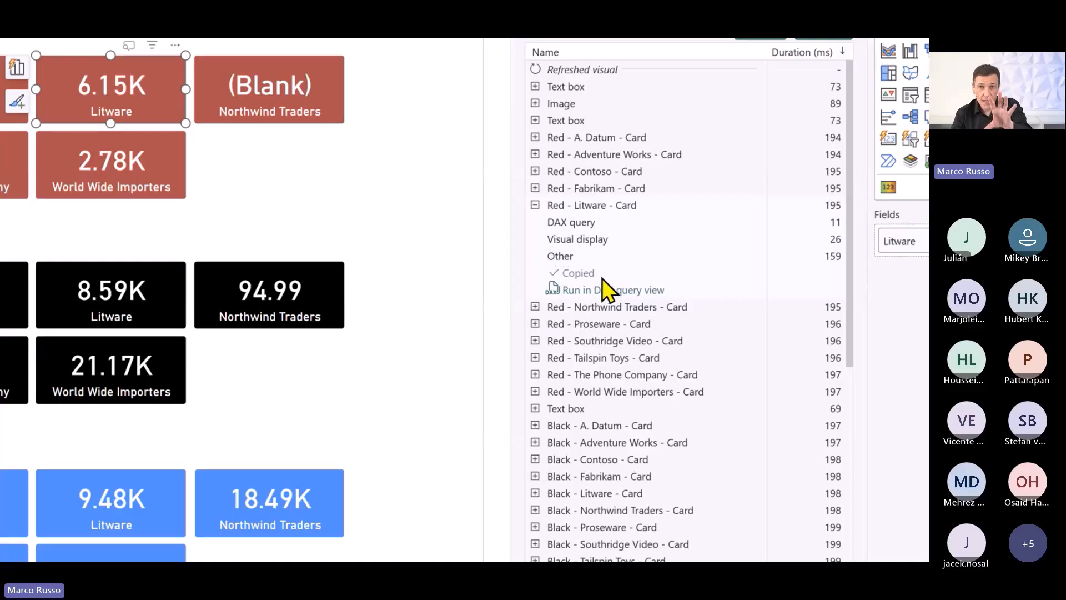
key("ctrl+4")
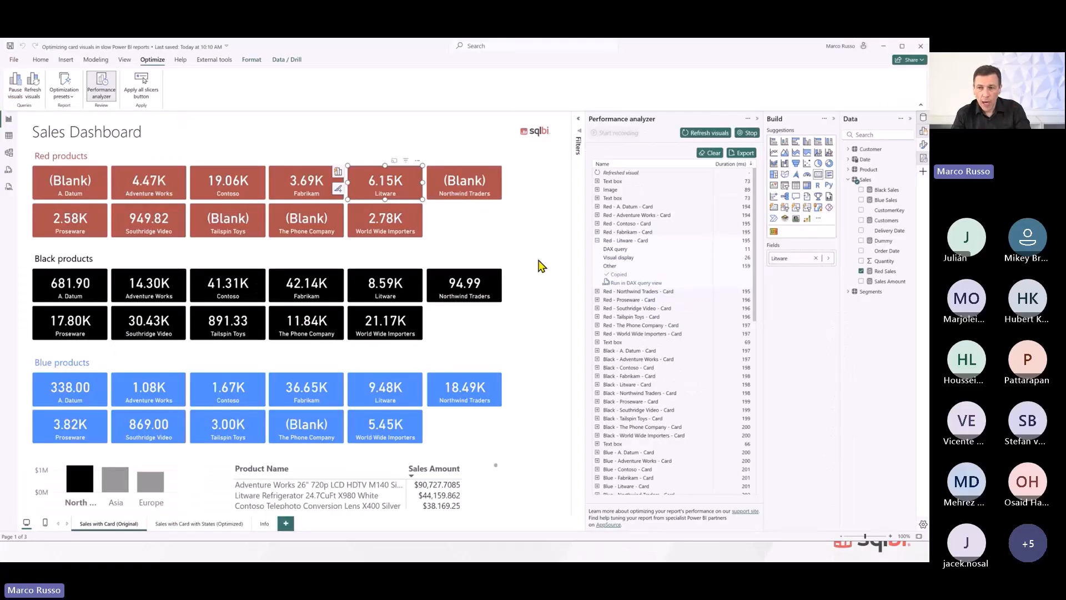
key("alt+Tab")
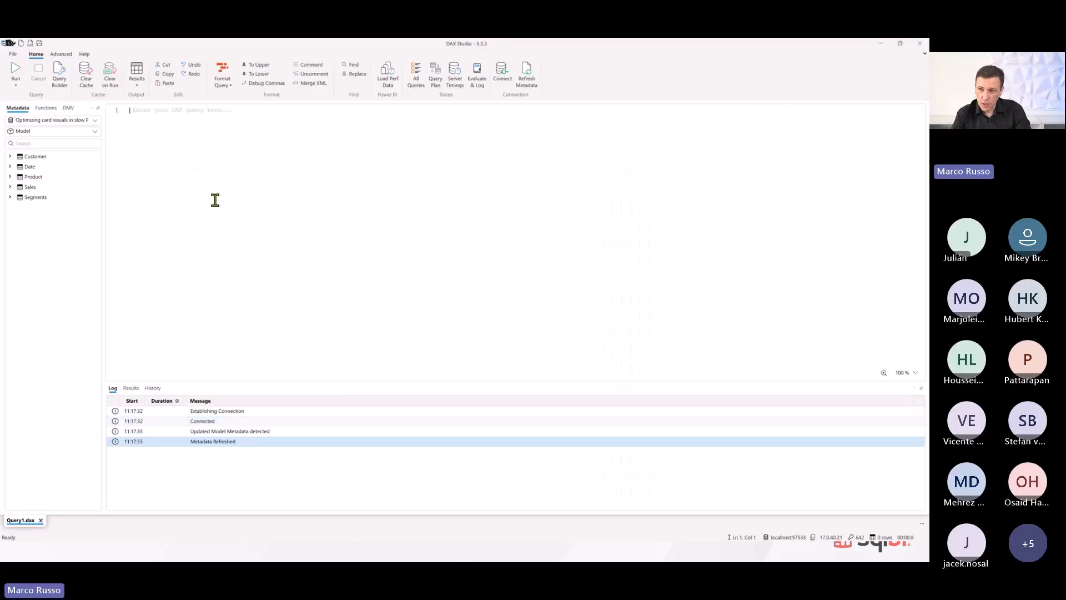
key("ctrl+v")
scroll(302, 209, "up", 10)
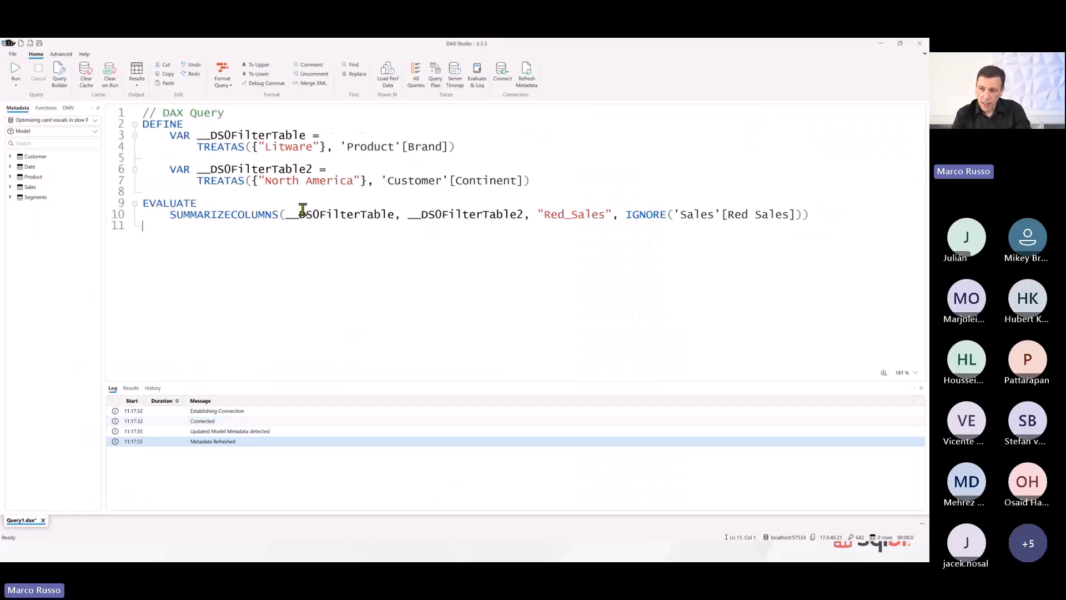
right_click(248, 291)
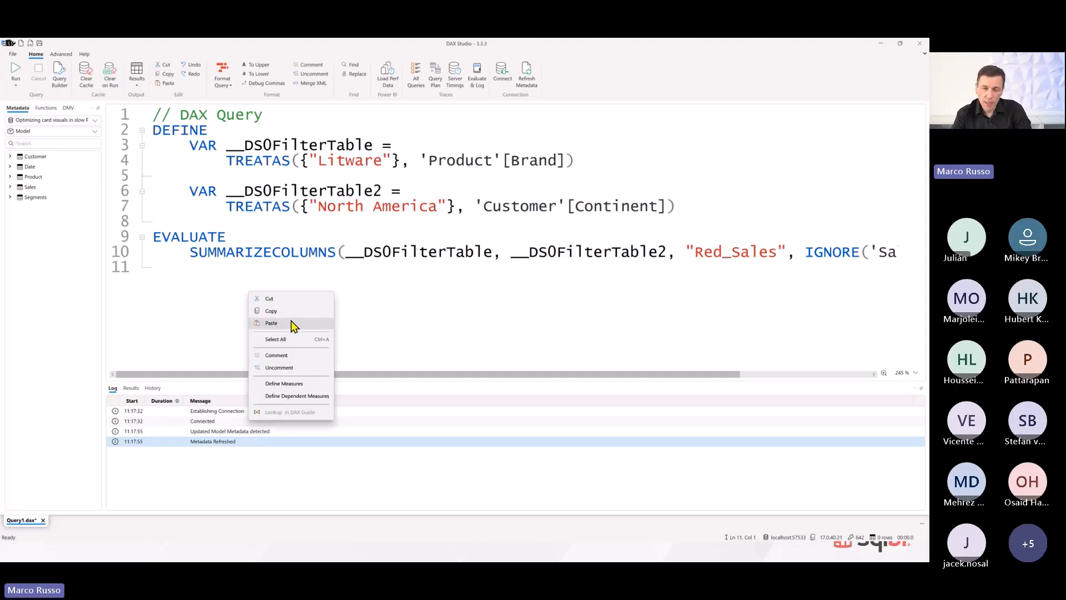
left_click(351, 281)
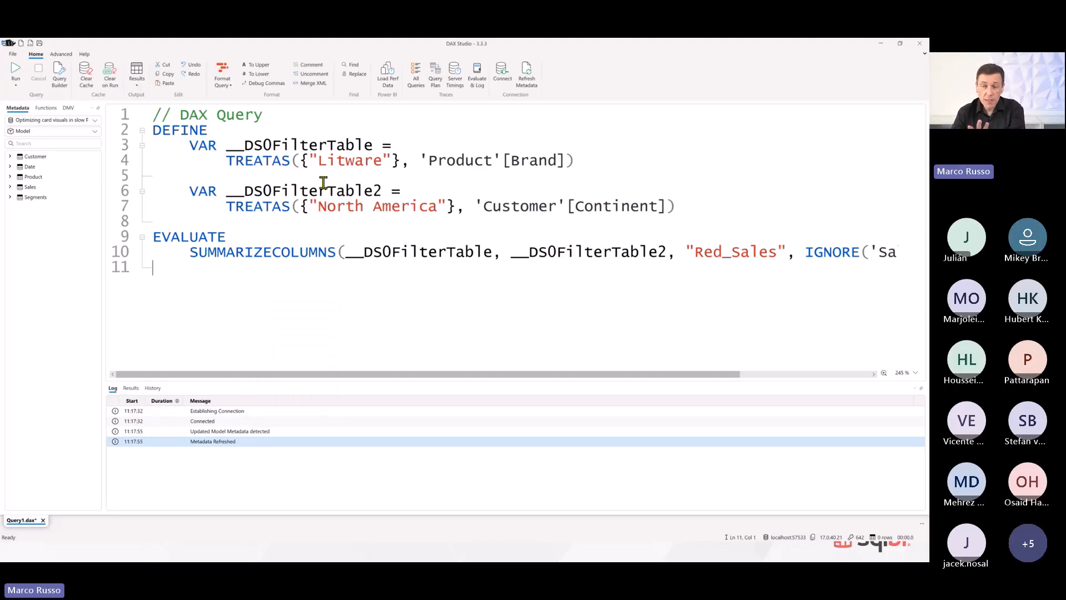
Enable the Server Timings and Query Plan traces and clearing the cache on each run, and execute the Litware query
left_click(454, 78)
left_click(440, 80)
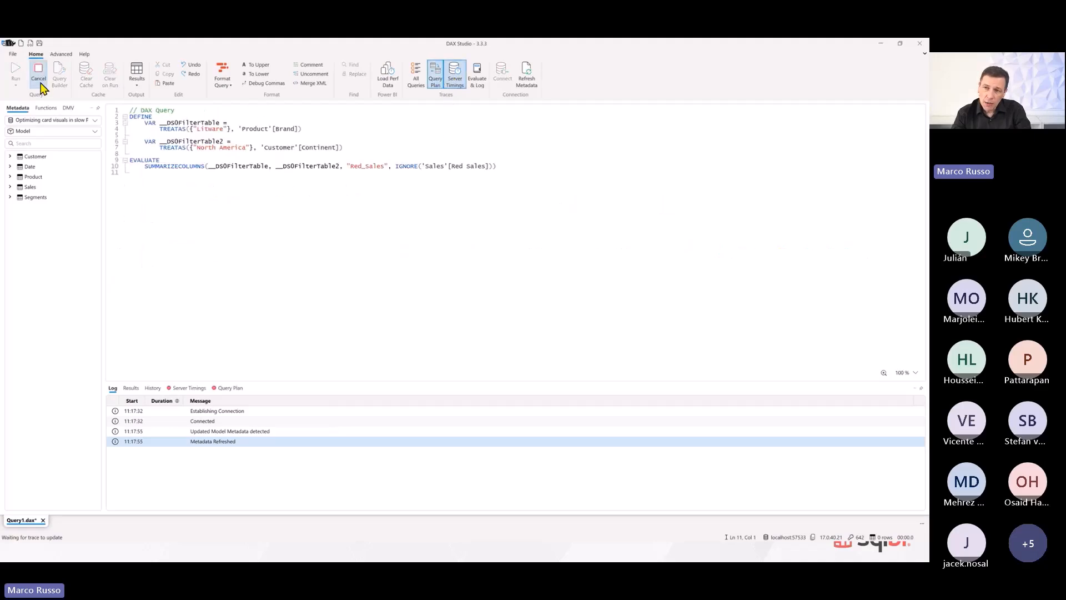
left_click(110, 75)
left_click(16, 69)
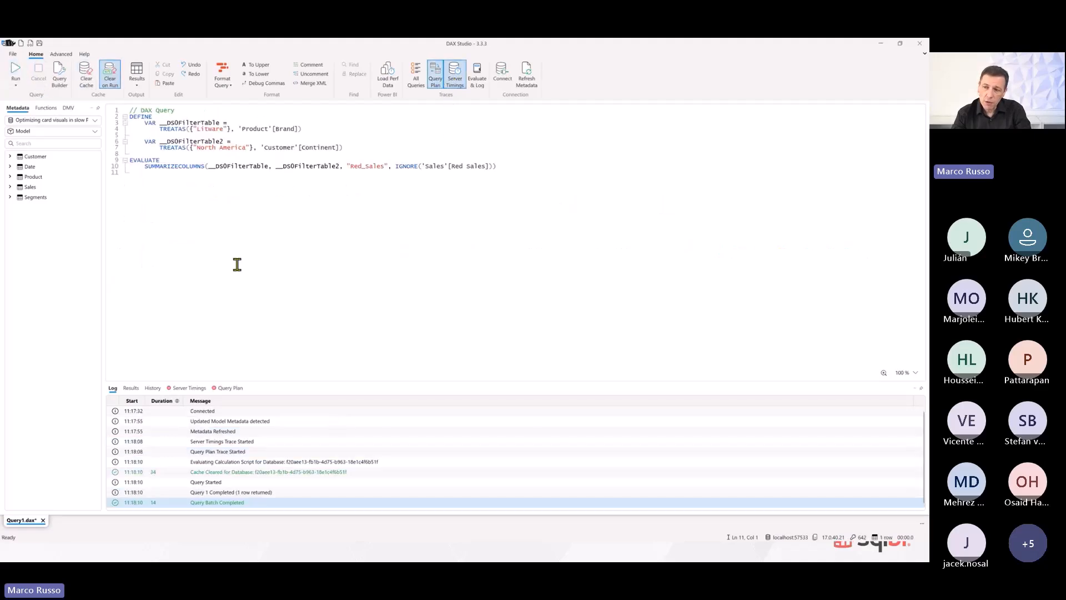
Enlarge the results area and examine the physical and logical query plans of the Litware query
left_click_drag(316, 382, 318, 247)
left_click(229, 253)
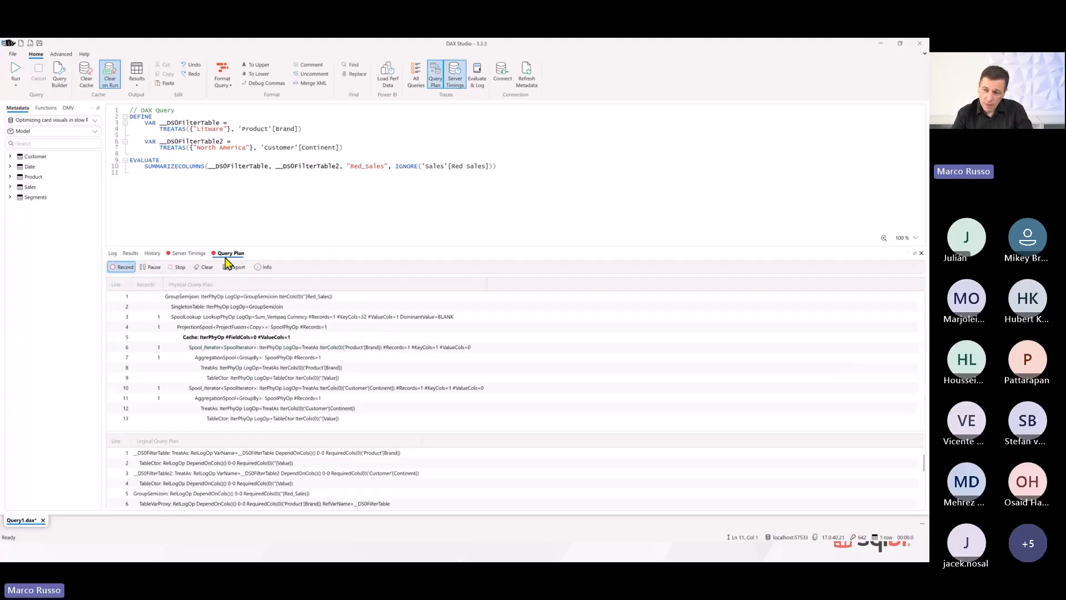
scroll(286, 335, "up", 3, "ctrl")
scroll(358, 367, "down", 2)
scroll(360, 367, "up", 3)
Examine the server timings of the Litware query and show the storage engine code of the Scan event
left_click(191, 253)
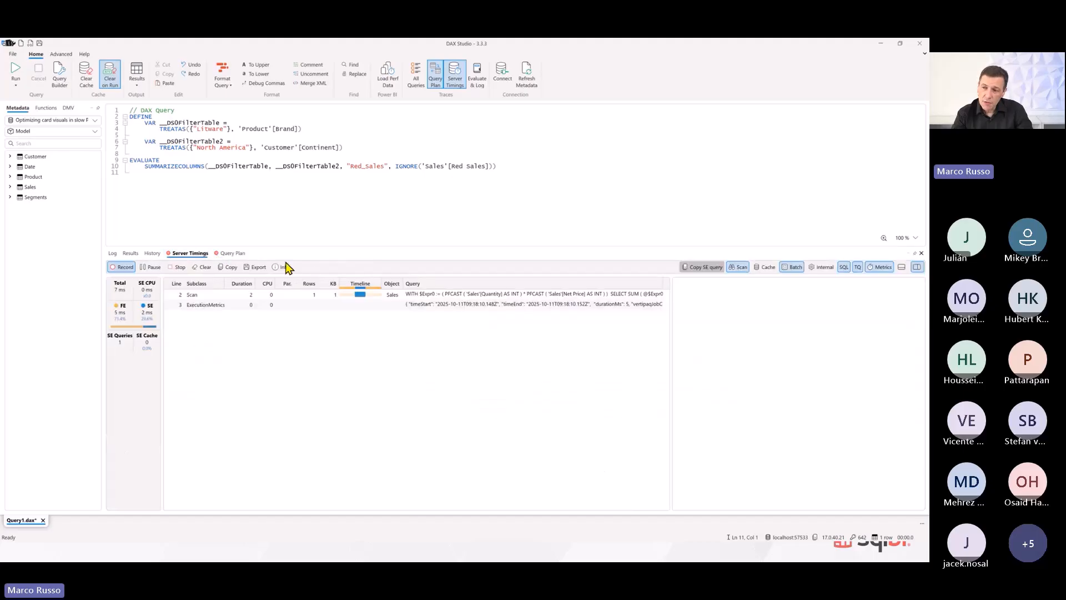
scroll(368, 322, "up", 3, "ctrl")
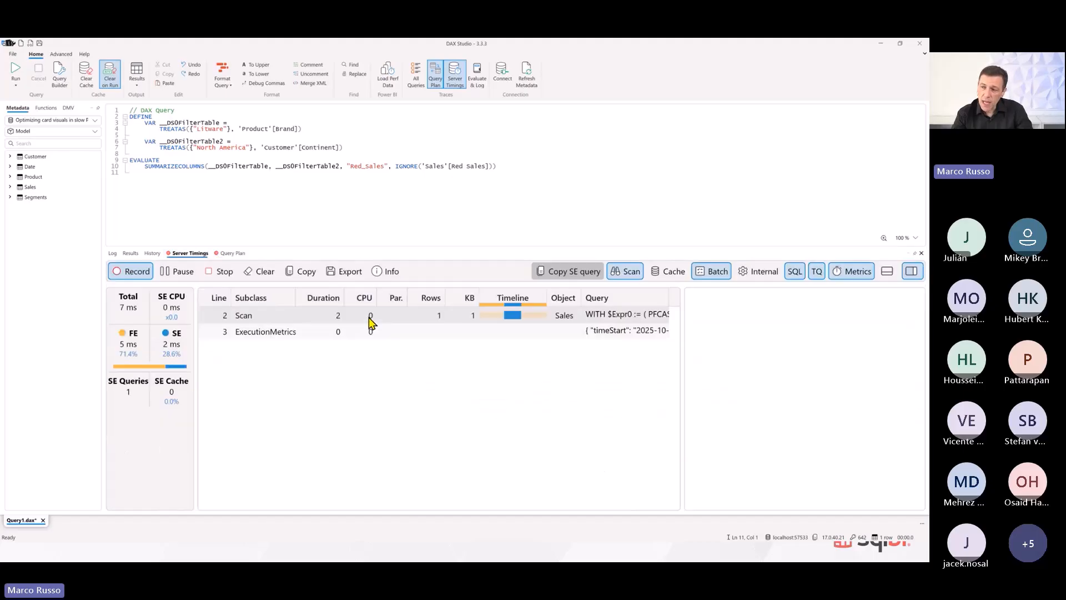
left_click(622, 315)
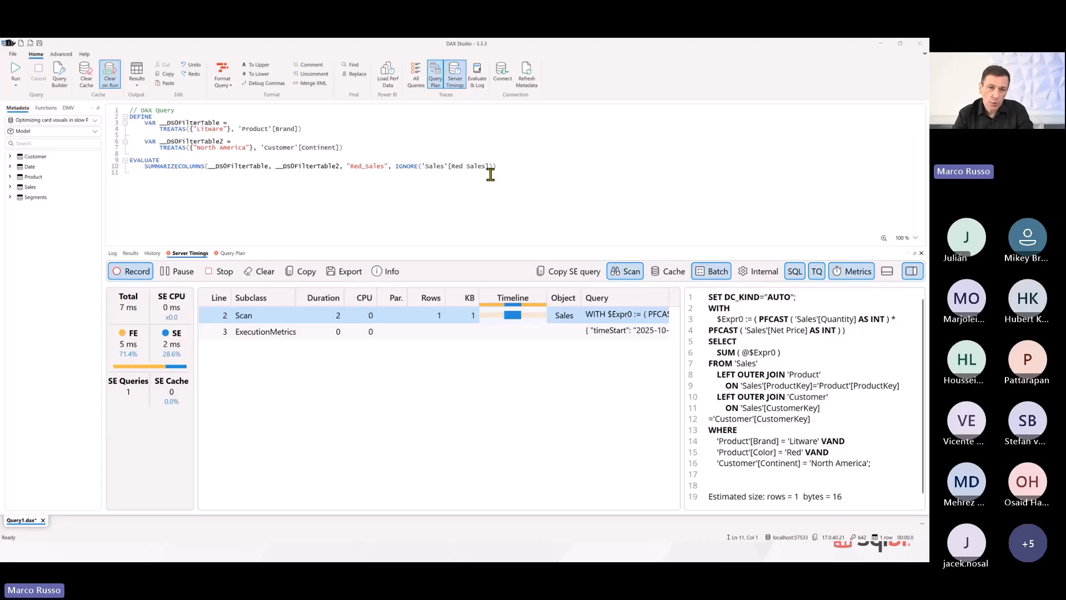
Switch to Power BI Desktop, sort the Performance analyzer results by total time in descending order, and expand the Matrix entry's duration breakdown
key("alt+Tab")
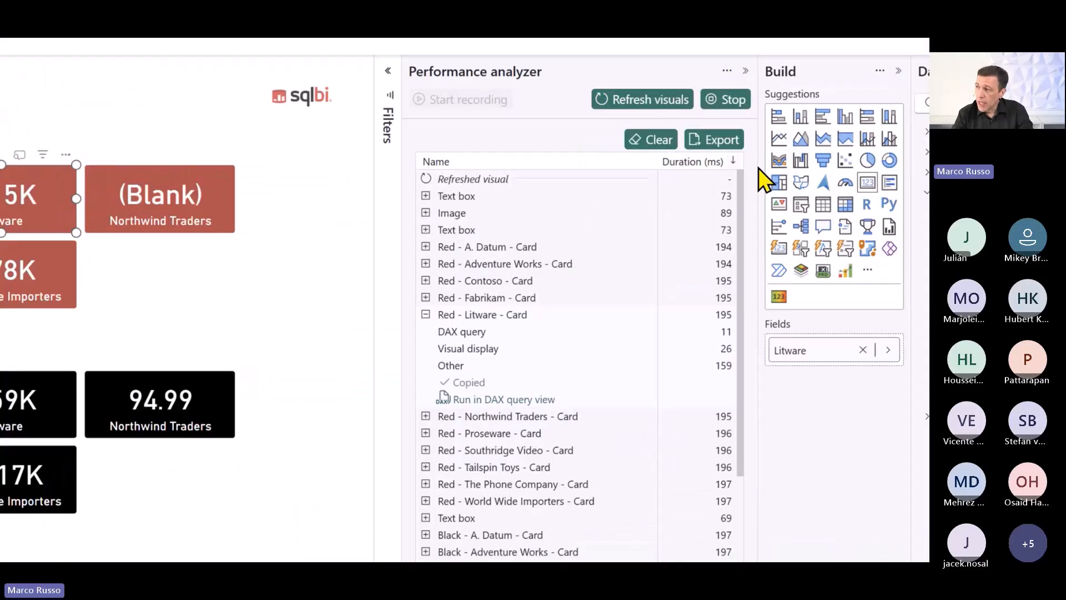
left_click(733, 166)
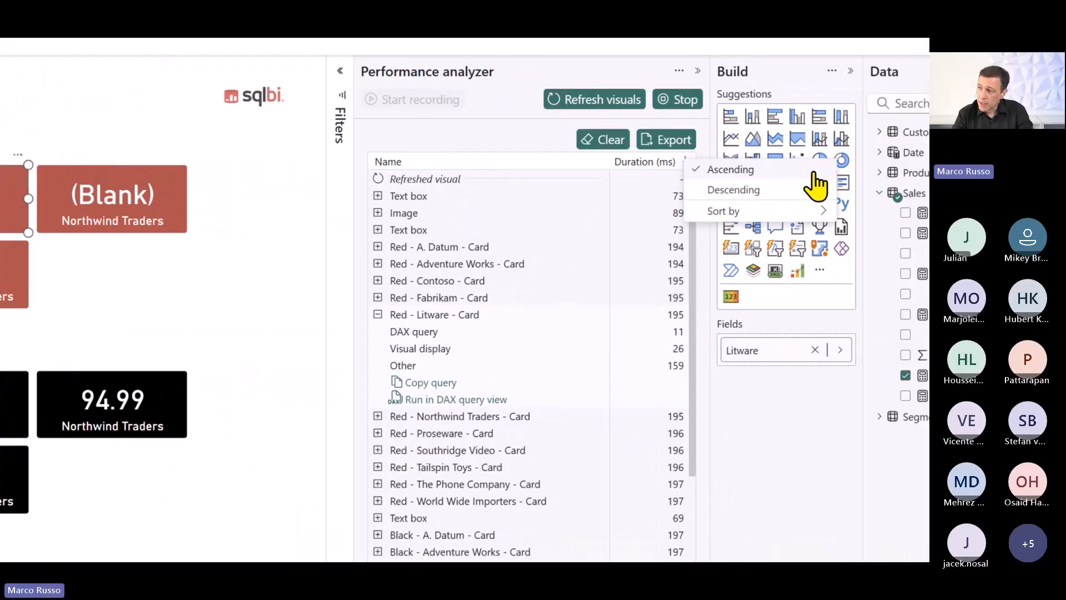
mouse_move(805, 211)
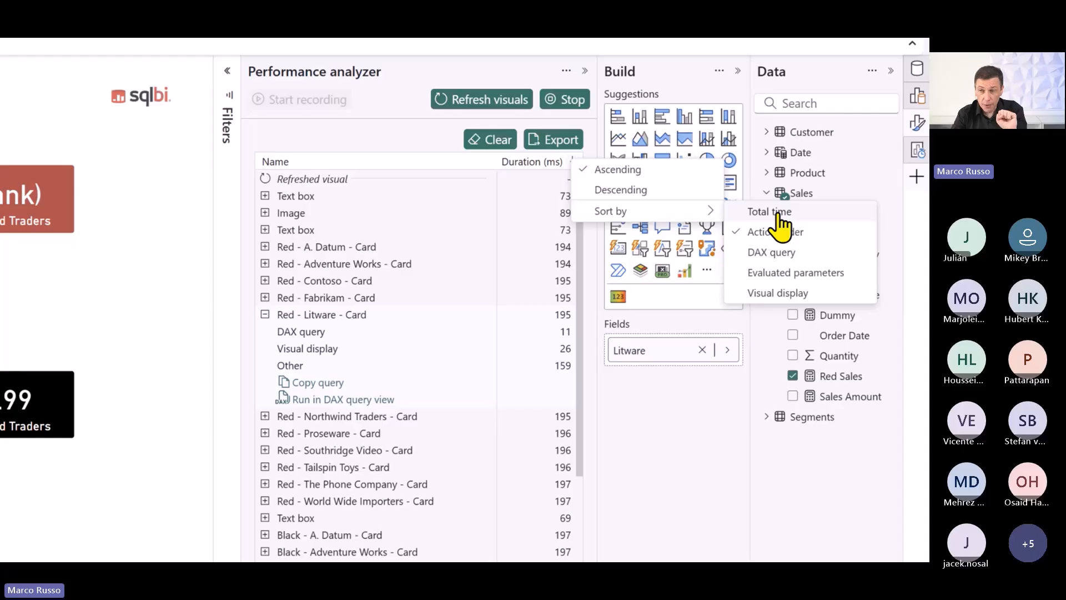
left_click(776, 213)
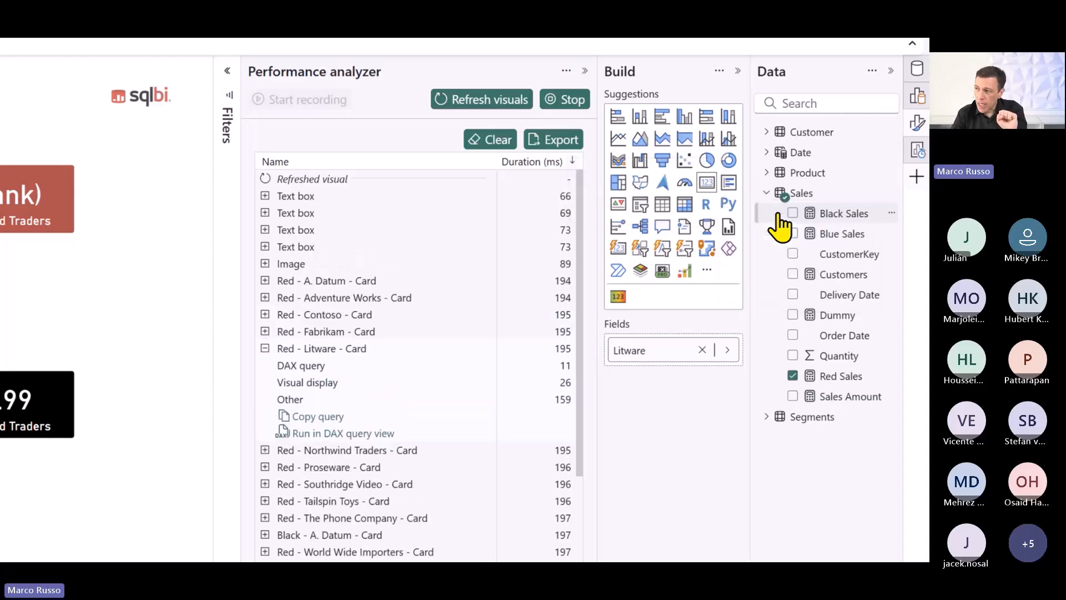
left_click(573, 161)
left_click(617, 193)
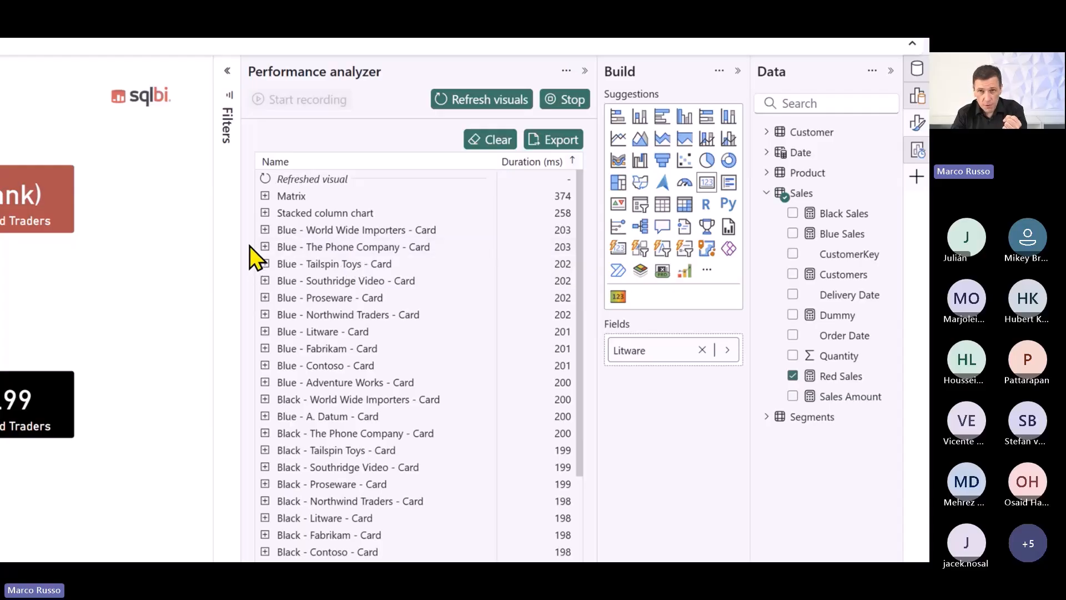
left_click(265, 196)
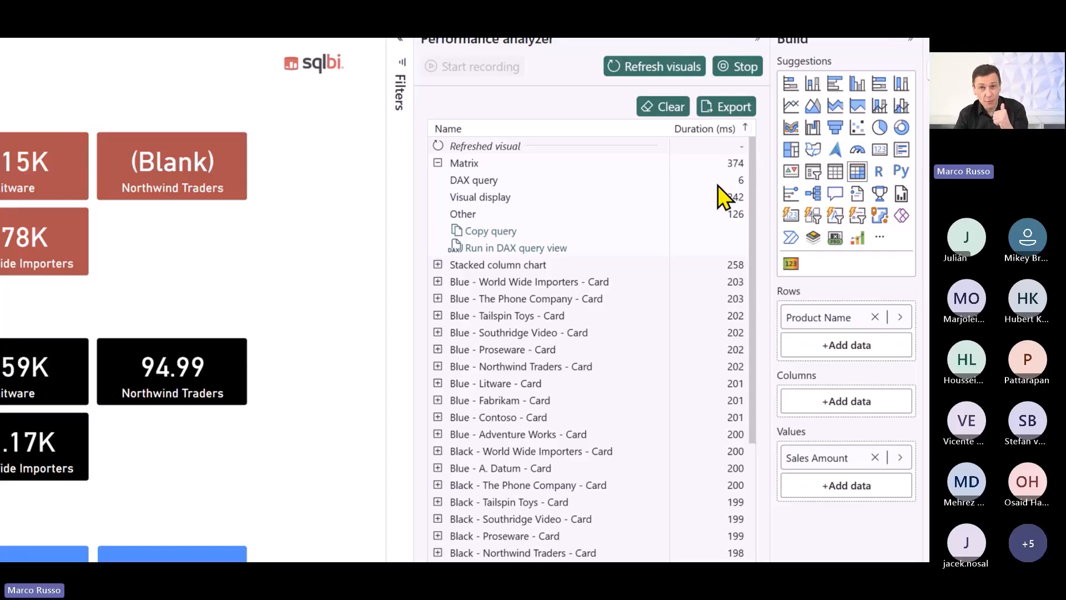
Sort the Performance analyzer results by DAX query time and expand the duration breakdown of the Blue - World Wide Importers card
left_click(747, 131)
mouse_move(794, 179)
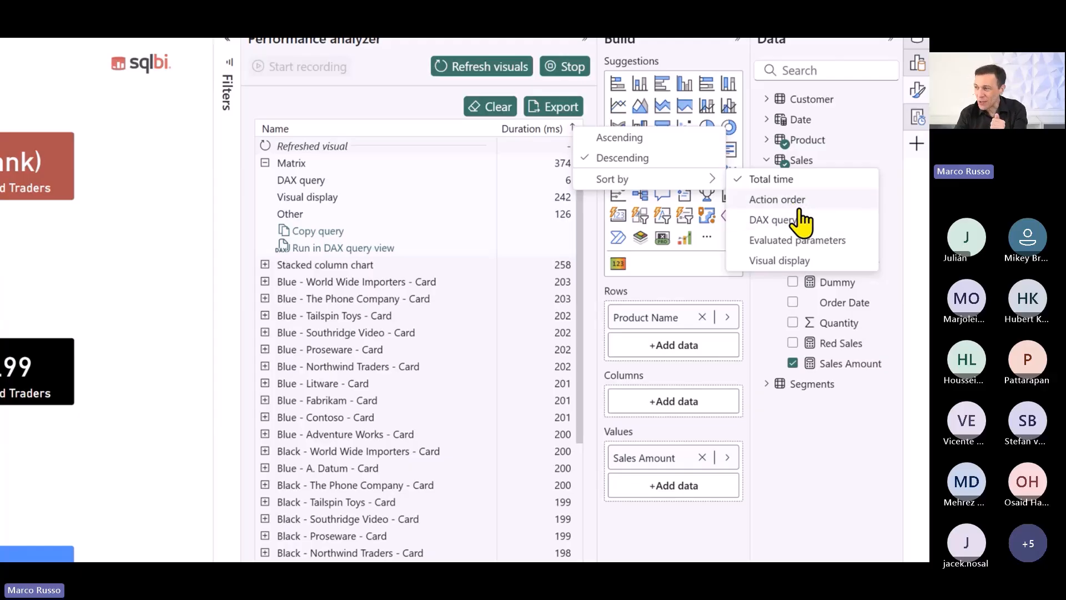
left_click(799, 221)
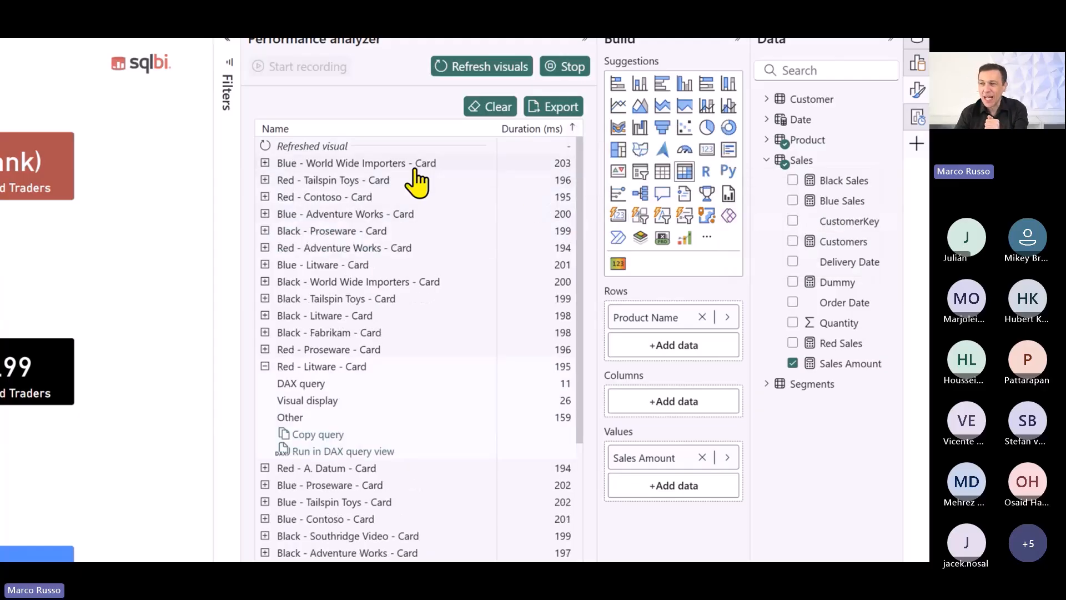
left_click(265, 162)
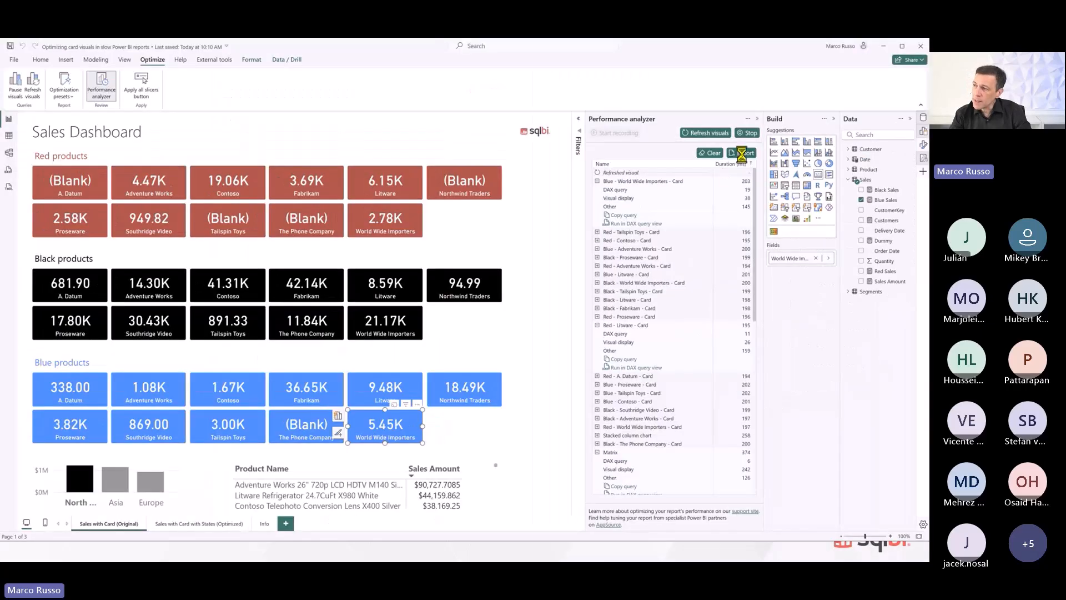
Export the performance data as "Optimizing card visuals in slow Power BI reports 2.json" and inspect the exported file in Visual Studio Code
left_click(553, 129)
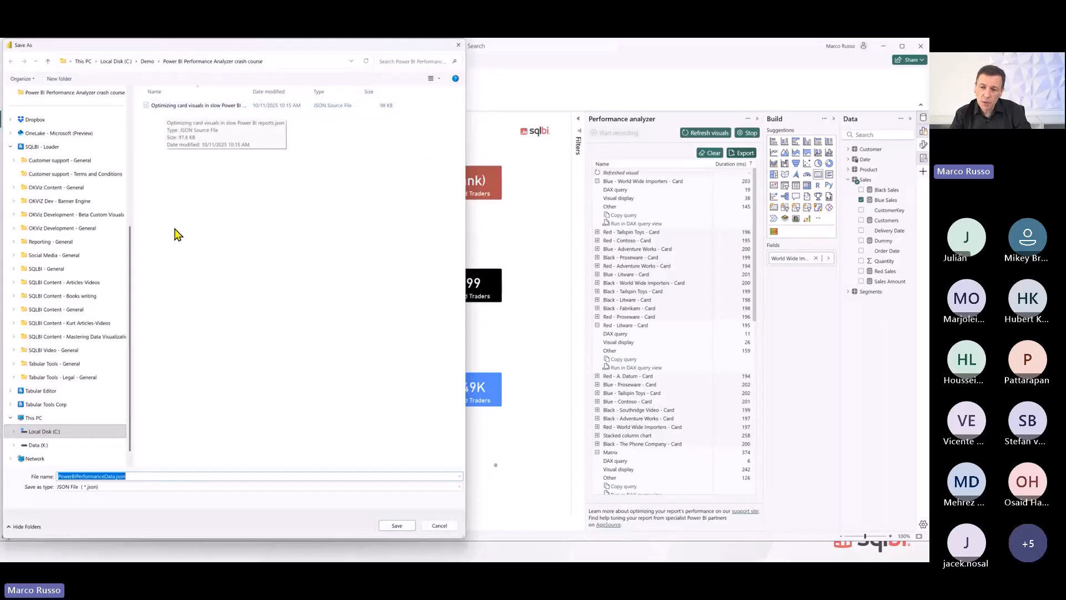
left_click(193, 110)
left_click(168, 477)
left_click(167, 476)
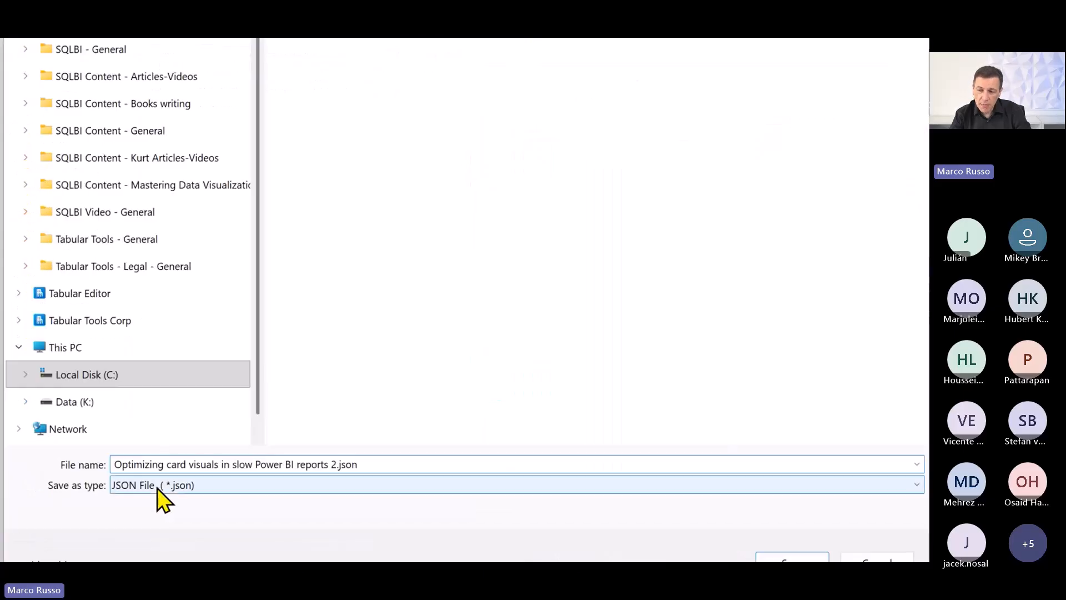
left_click(792, 558)
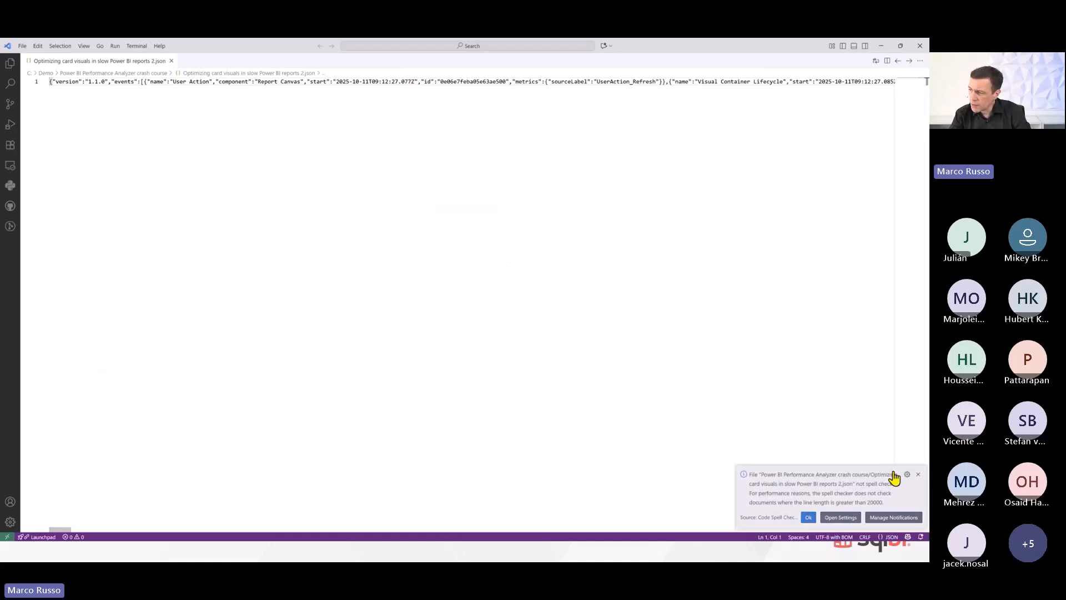
left_click_drag(66, 530, 196, 503)
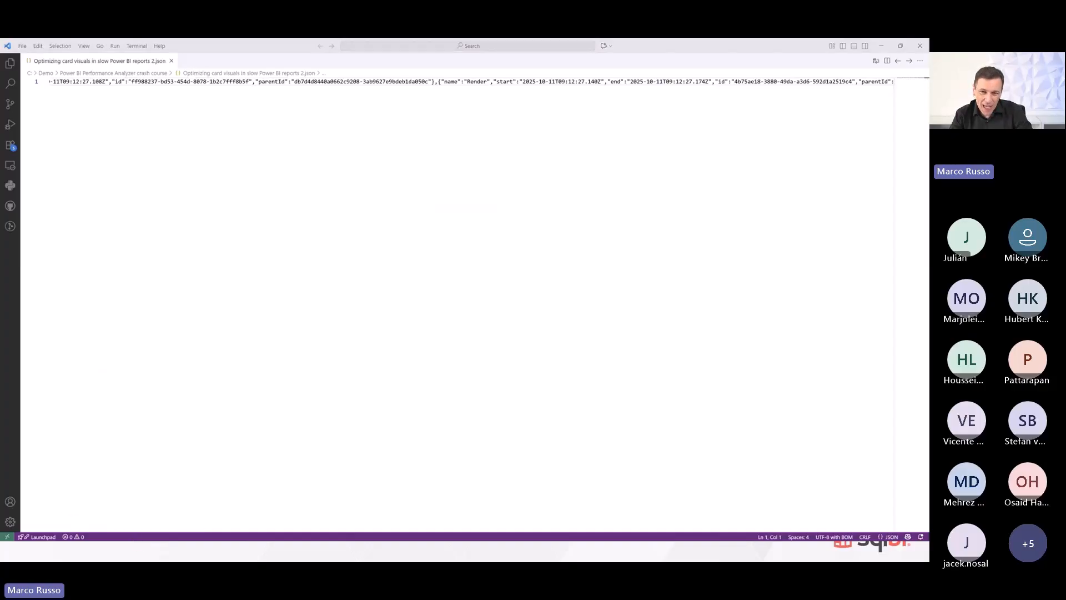
Switch to the PerformanceOriginalCards report and examine the Execute Query and Render details in the matrix, collapsing each group again
key("alt+Tab")
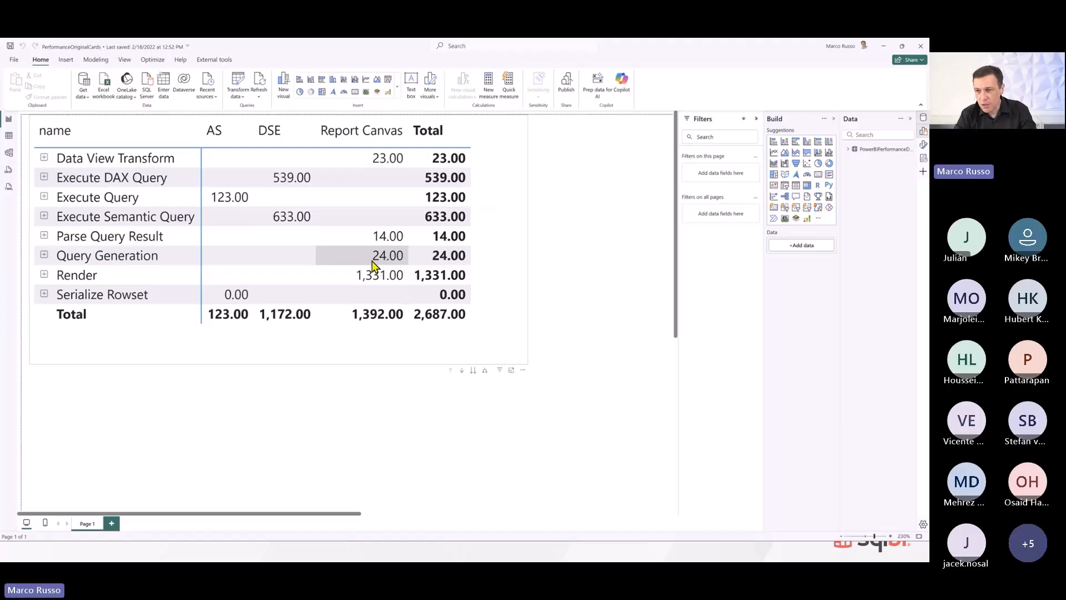
left_click(44, 197)
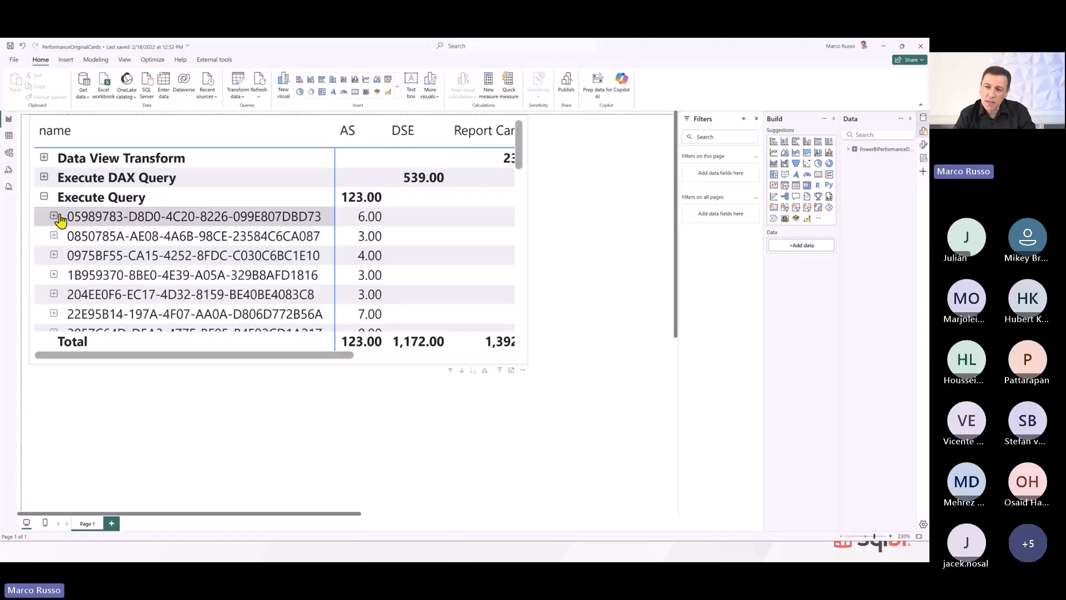
left_click(54, 216)
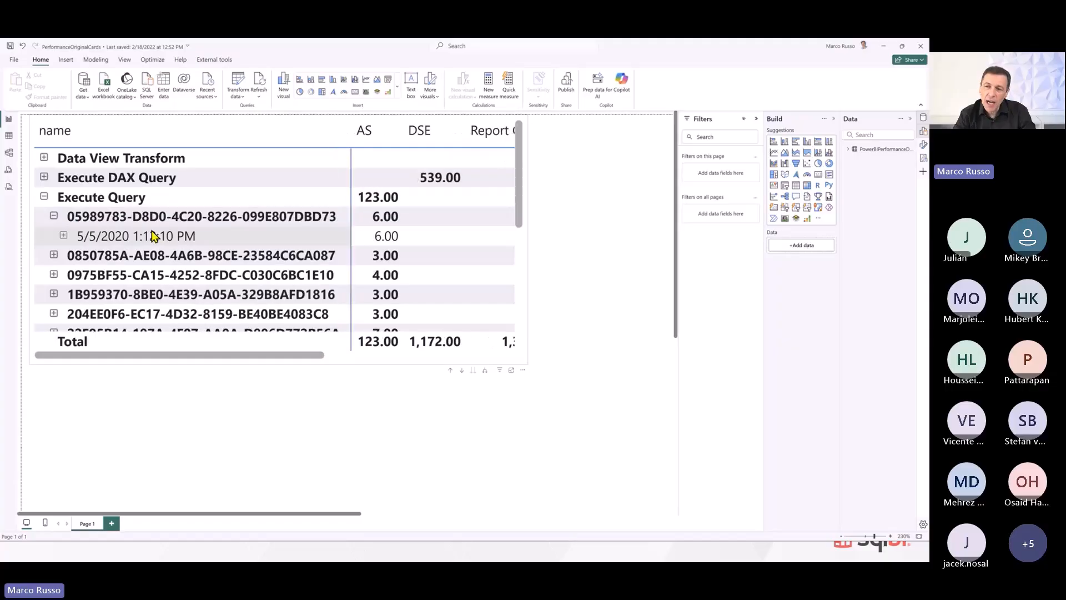
left_click(45, 197)
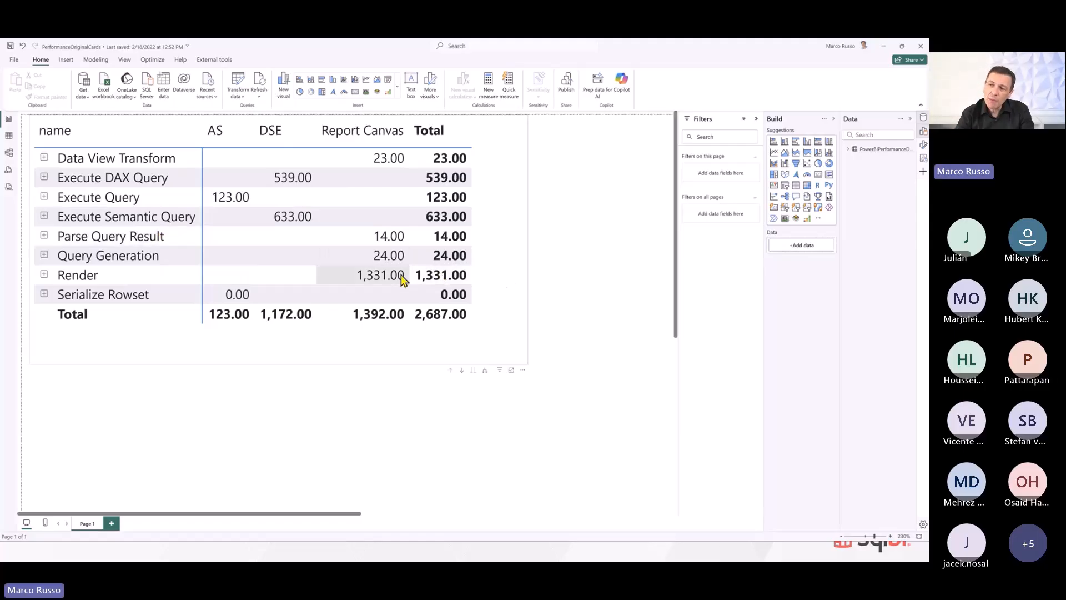
left_click(43, 277)
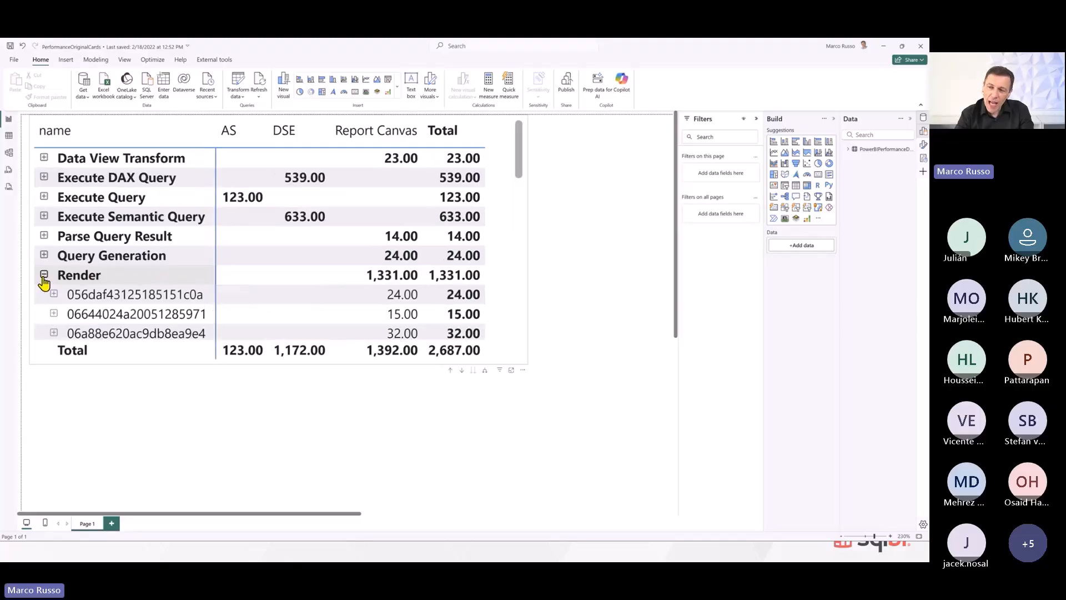
left_click(44, 276)
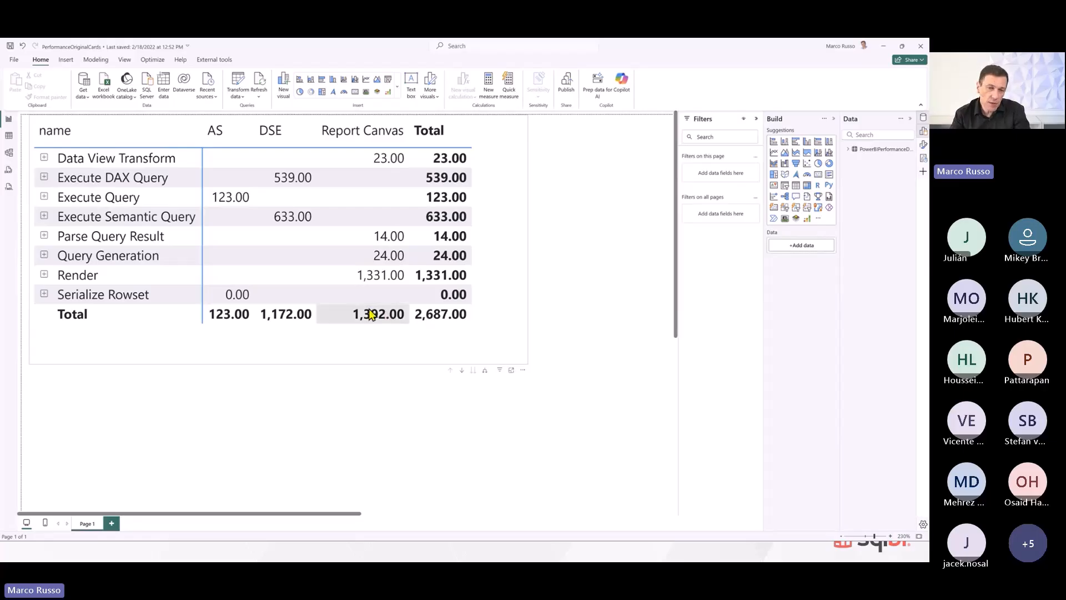
Return to the sales dashboard, open the Sales with Card with States (Optimized) page, clear the Performance analyzer results and refresh the visuals
key("alt+Tab")
left_click(184, 524)
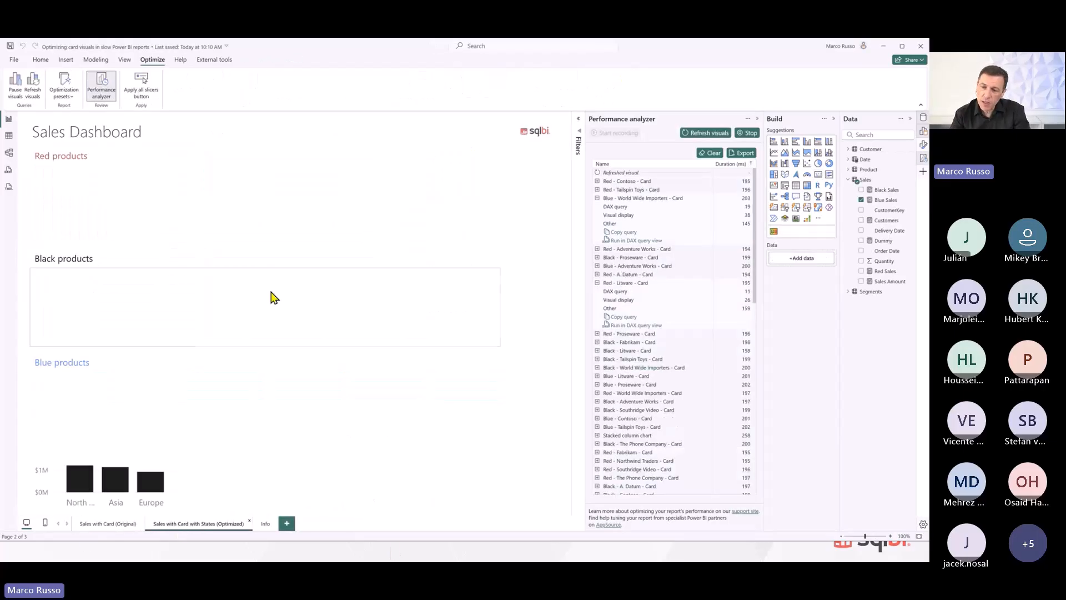
left_click(295, 228)
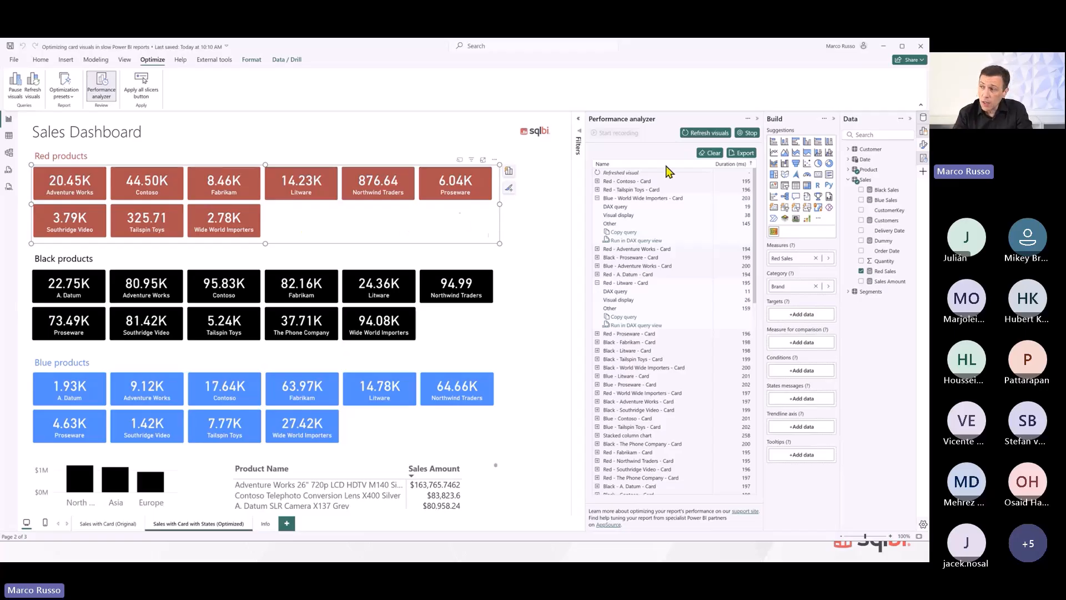
left_click(710, 153)
left_click(714, 134)
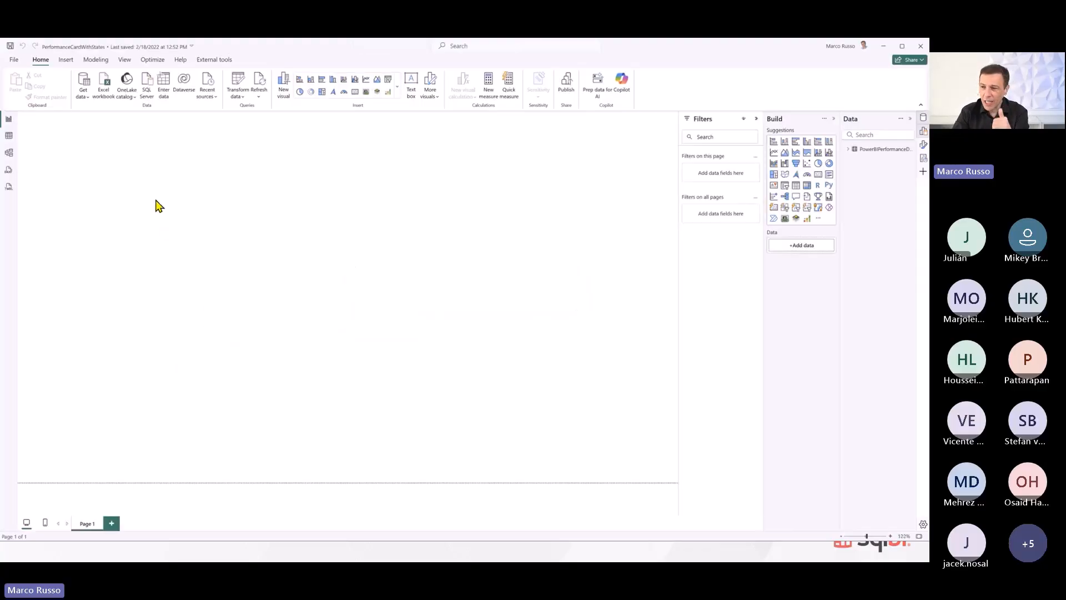
Examine the query execution rows and engine totals in the PerformanceCardWithStates report's matrix
scroll(280, 191, "up", 5)
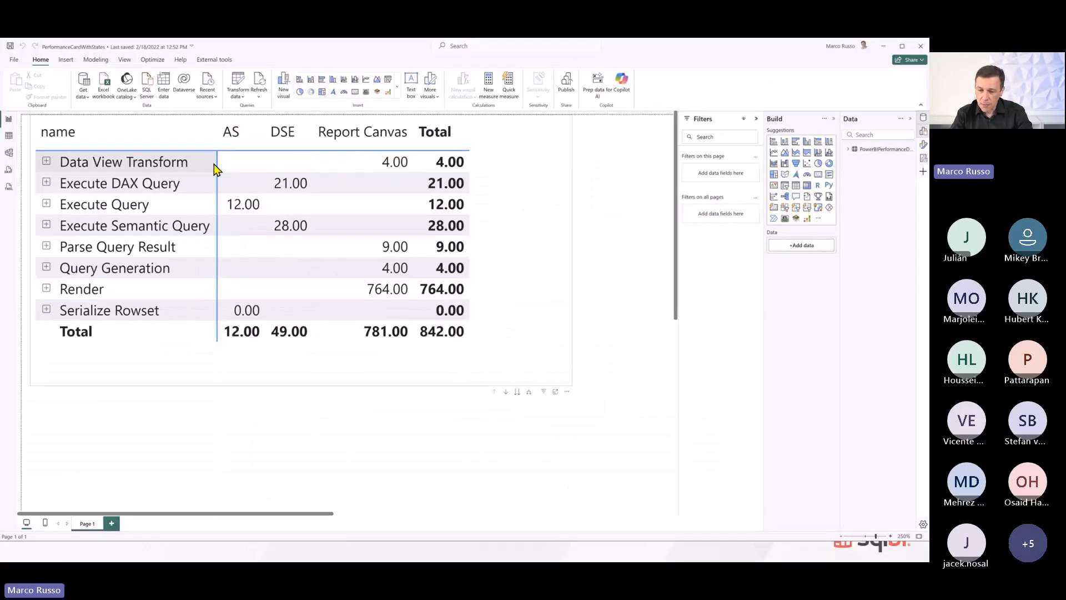
left_click_drag(35, 173, 312, 233)
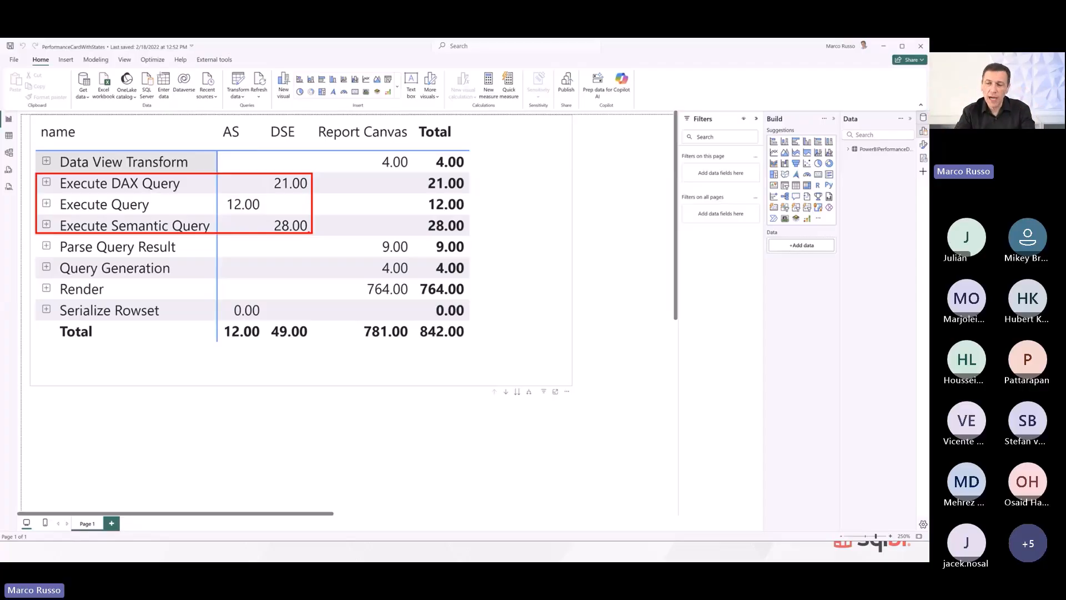
key("Escape")
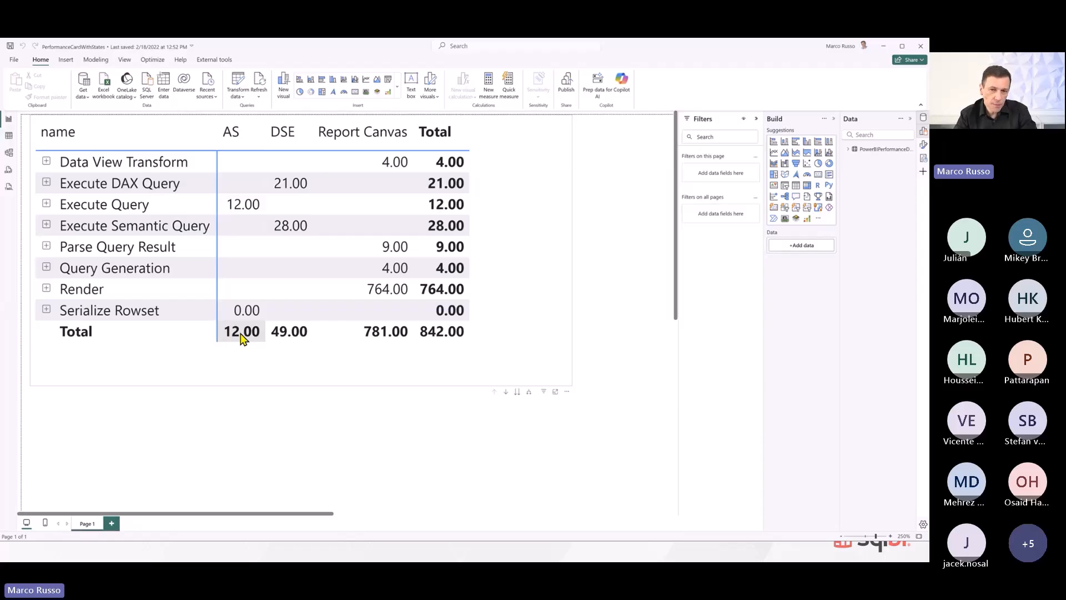
Switch to DAX Studio and load the Power BI performance data from "Optimizing card visuals in slow Power BI reports 2.json"
key("alt+Tab")
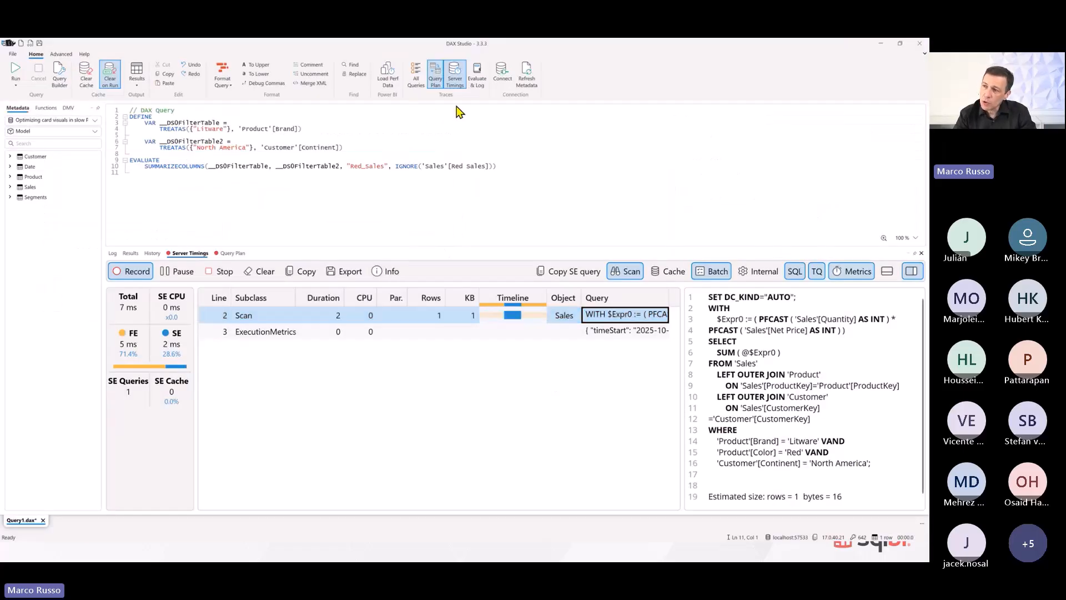
left_click(394, 74)
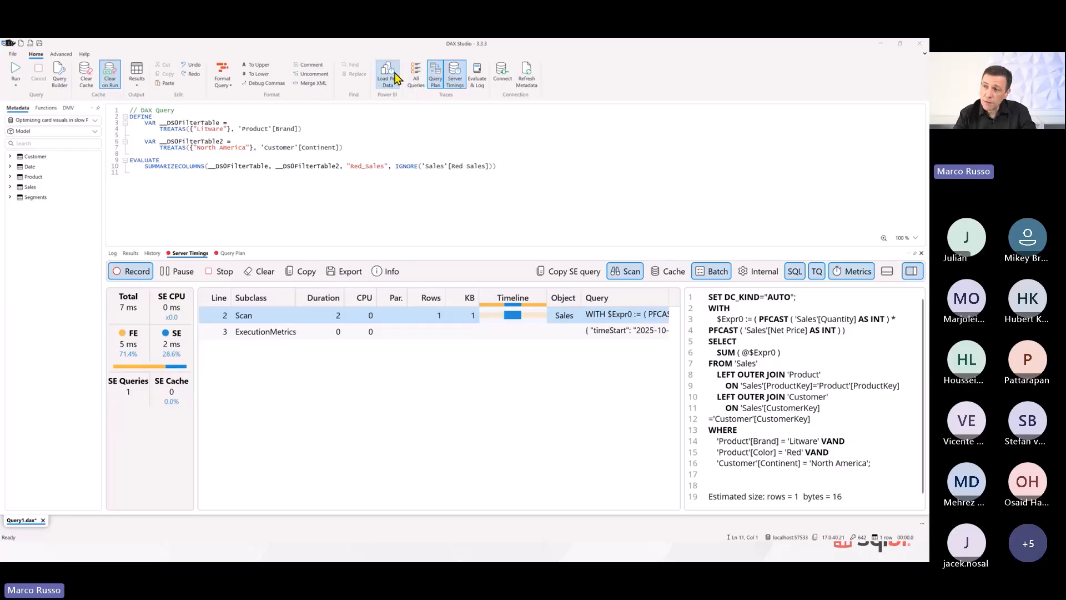
key("Escape")
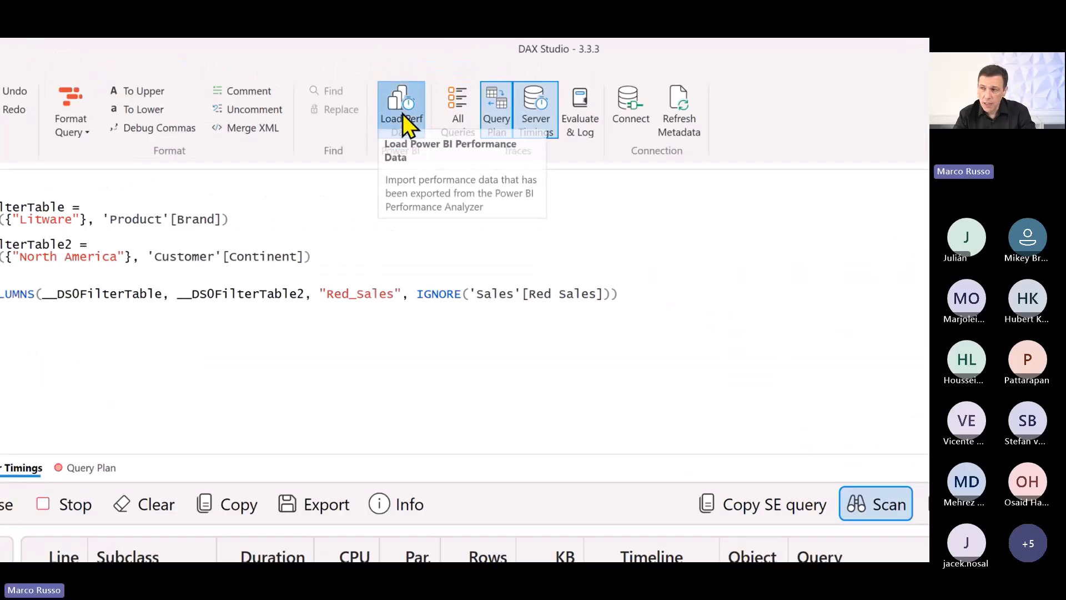
left_click(402, 114)
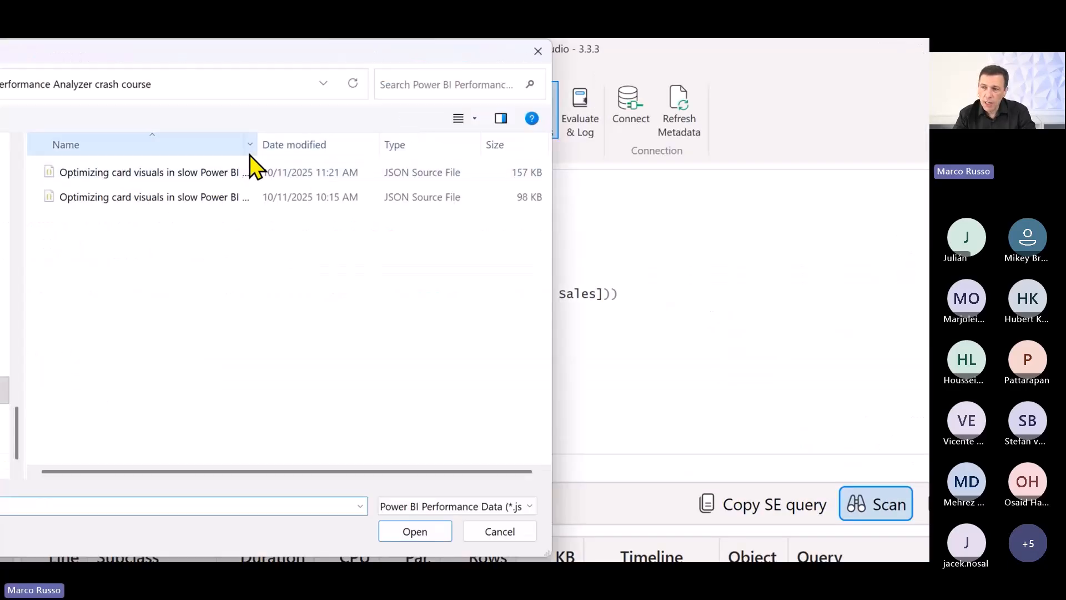
left_click_drag(263, 139, 396, 139)
left_click(260, 179)
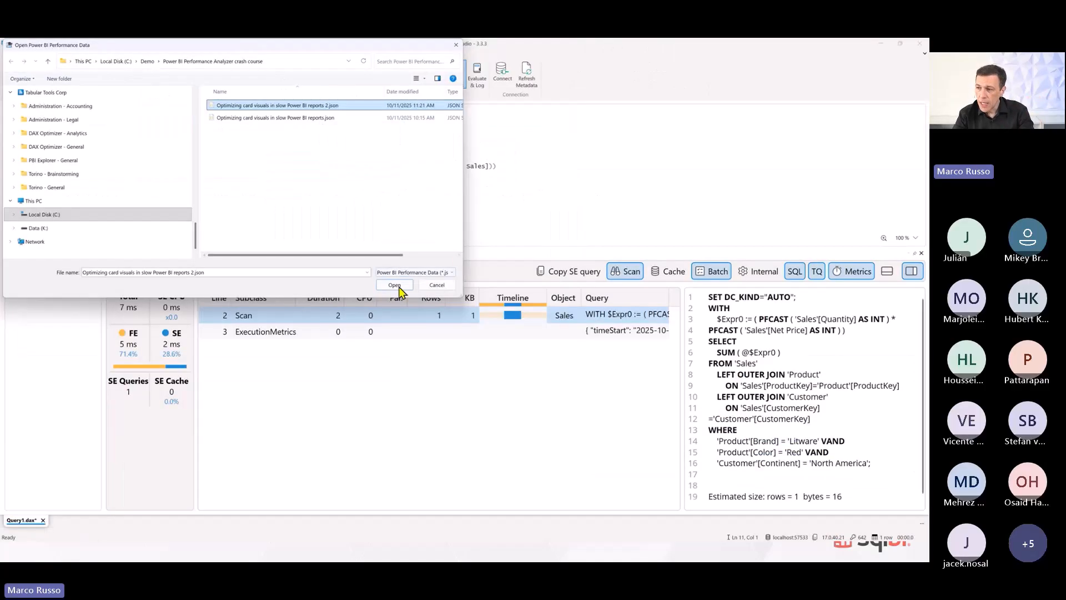
left_click(414, 531)
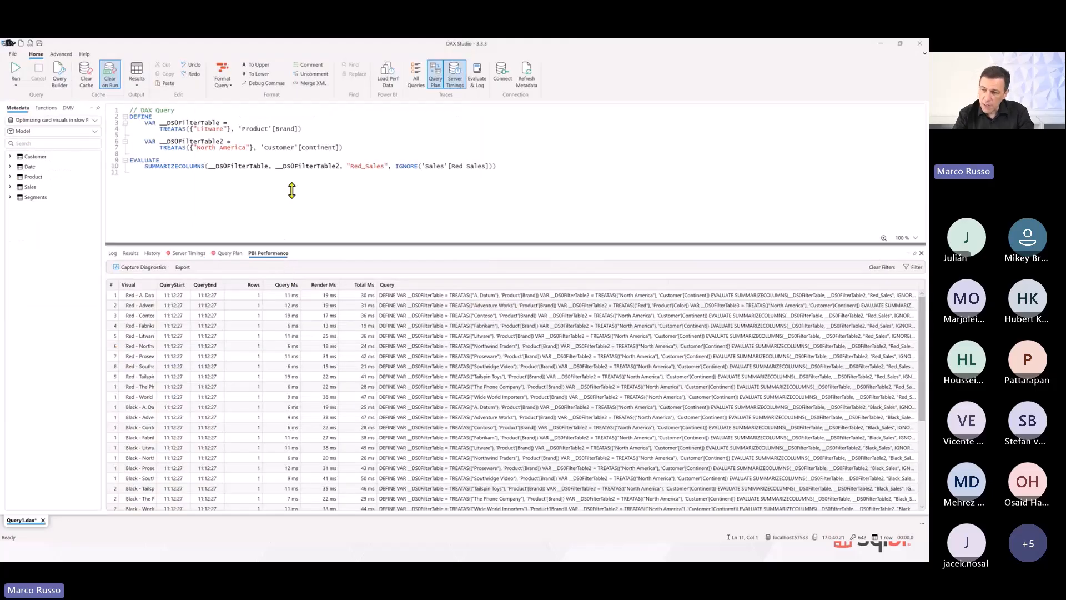
Enlarge the PBI Performance results area and widen the Visual column to fit the full visual names
left_click_drag(300, 247, 301, 150)
scroll(296, 235, "up", 6)
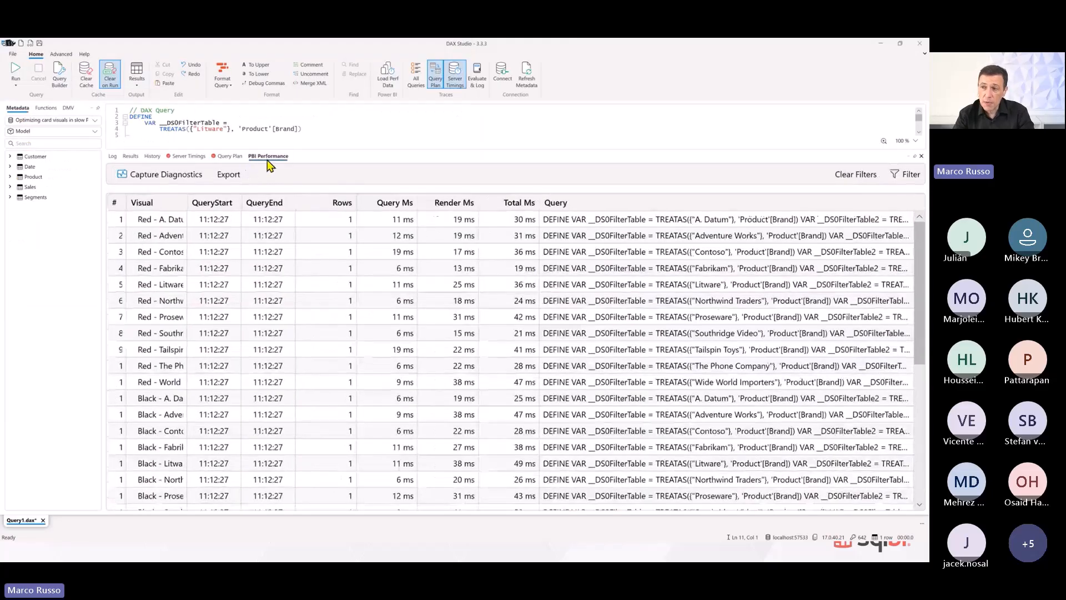
left_click_drag(187, 202, 290, 201)
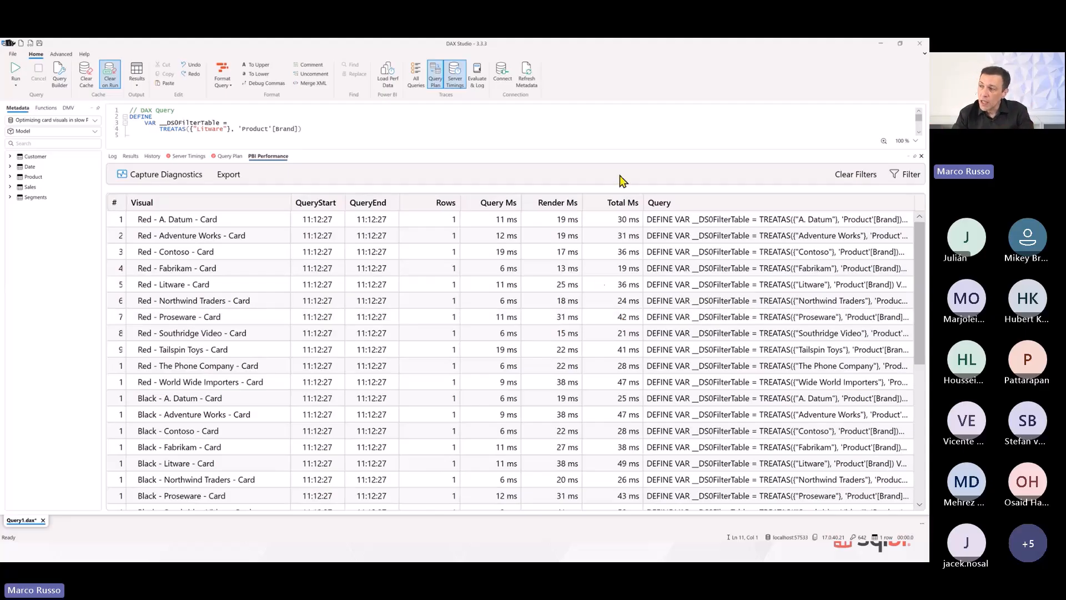
Give the query editor more room and replace its content with the query of the Red - A. Datum - Card visual
left_click_drag(607, 151, 612, 257)
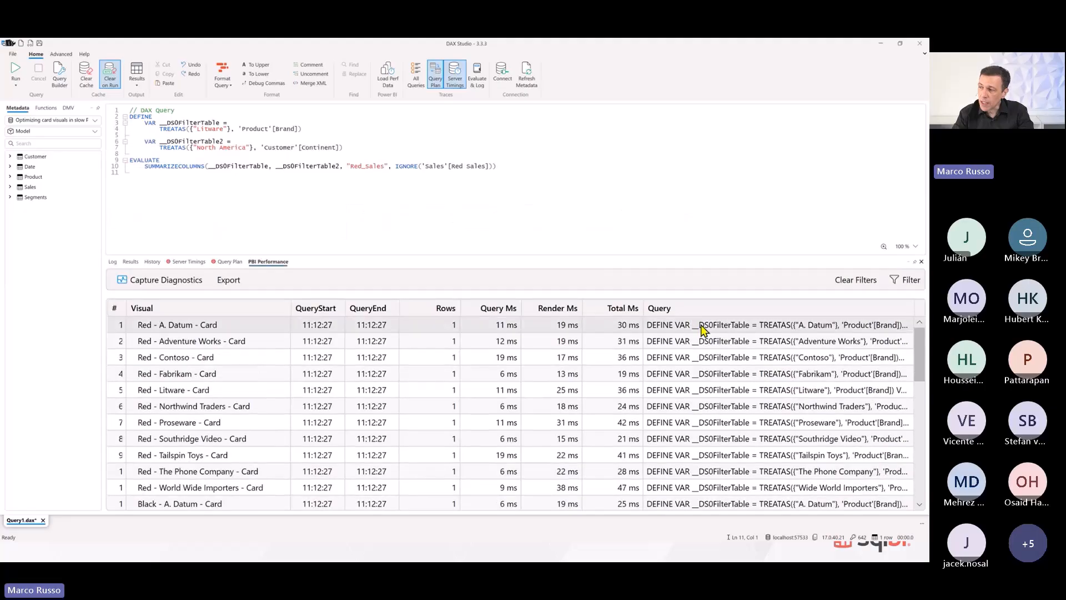
double_click(709, 345)
scroll(322, 206, "down", 5)
key("ctrl+a")
key("Delete")
double_click(659, 325)
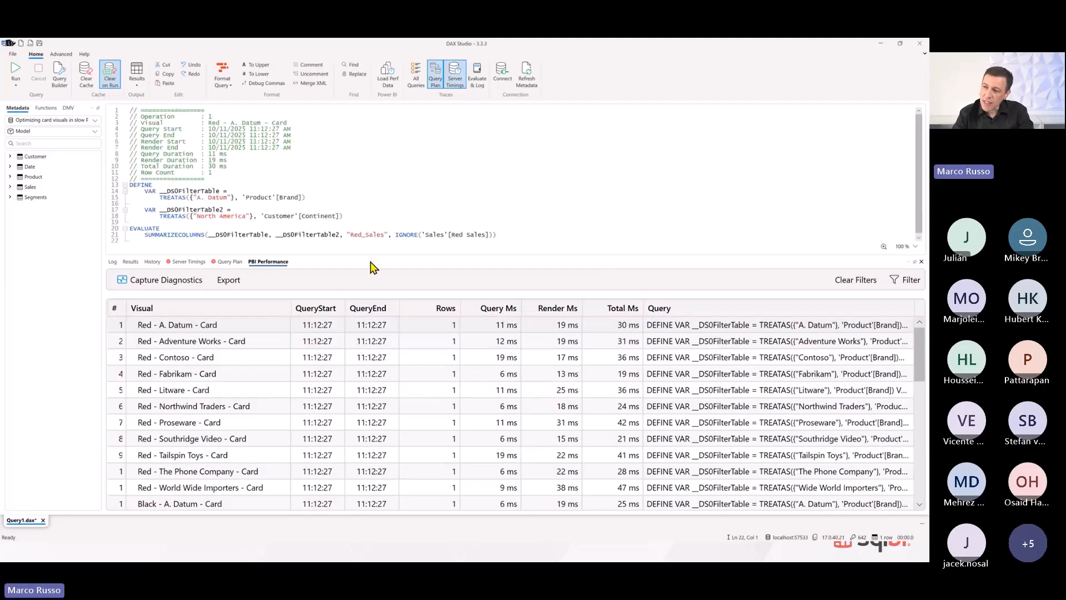
Enlarge the query editor and examine the Red - A. Datum card's DAX query and its timing comments
left_click_drag(371, 254, 328, 348)
scroll(326, 319, "up", 5)
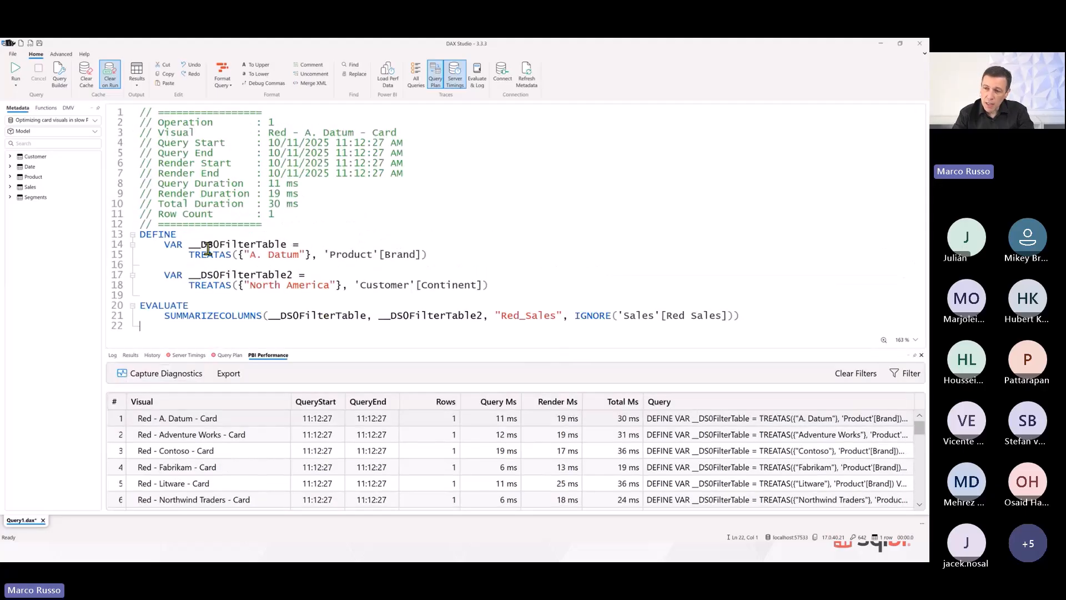
left_click(141, 233)
left_click_drag(141, 234, 244, 257)
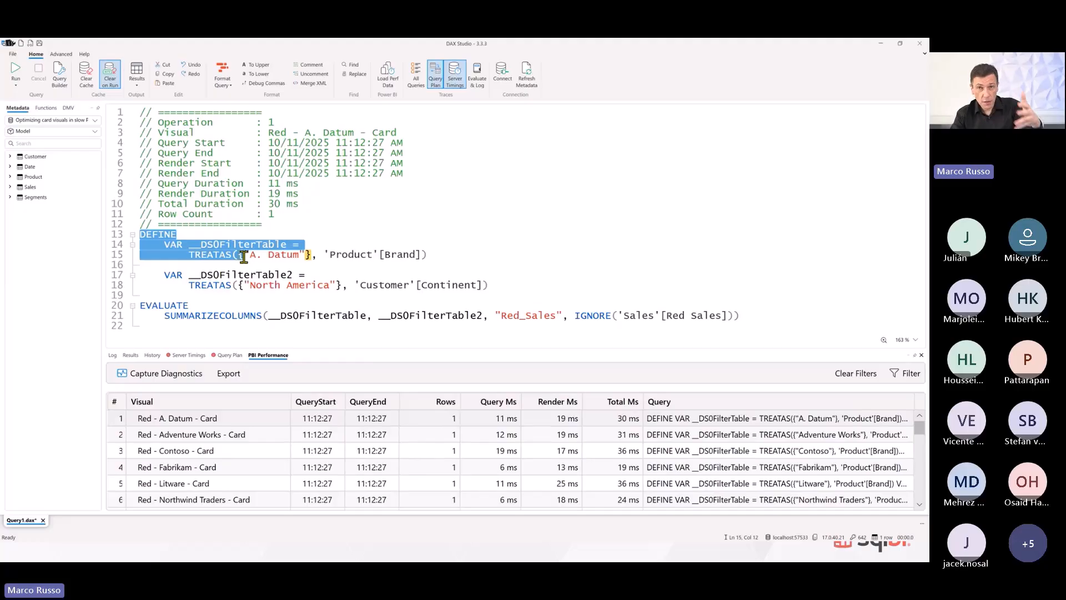
left_click_drag(300, 217, 128, 123)
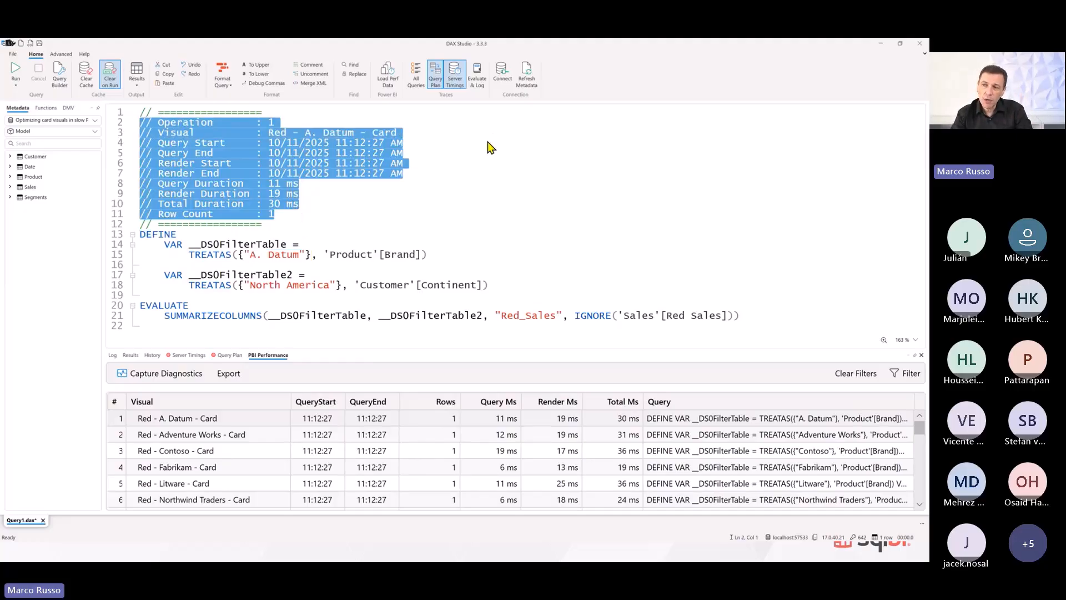
left_click(372, 214)
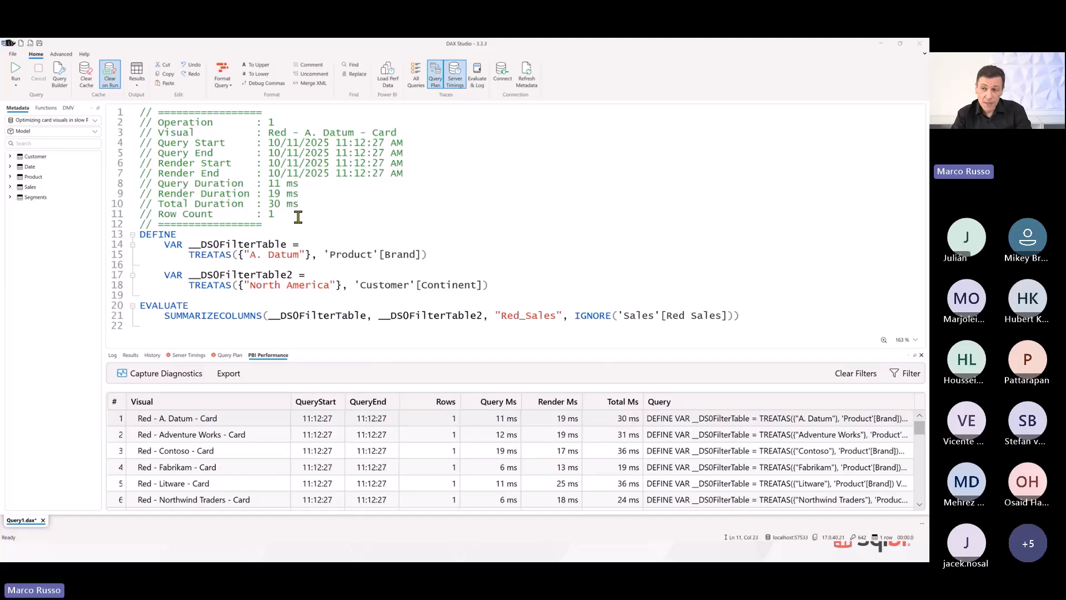
Switch to the slides, view the Performance Analyzer Export File Format documentation on GitHub with a widened file list, and return to the slide
key("alt+Tab")
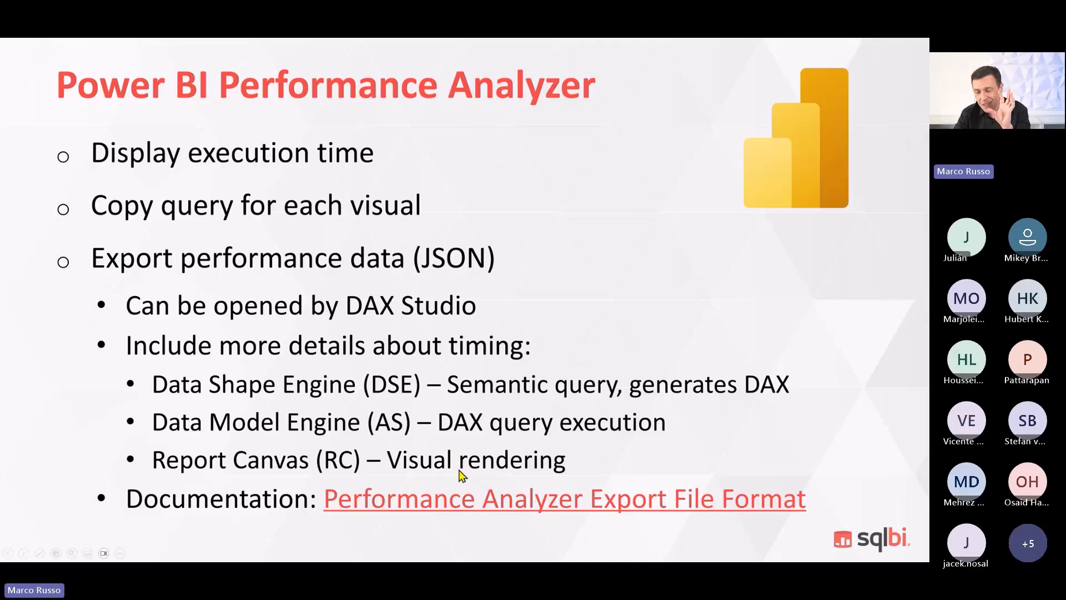
left_click_drag(0, 162, 366, 145)
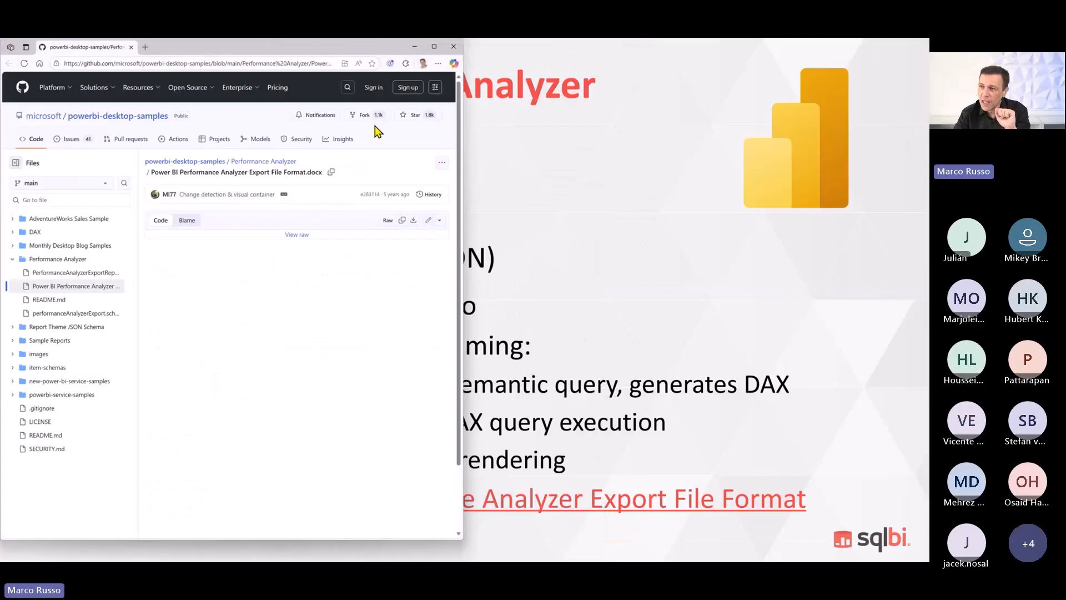
double_click(294, 47)
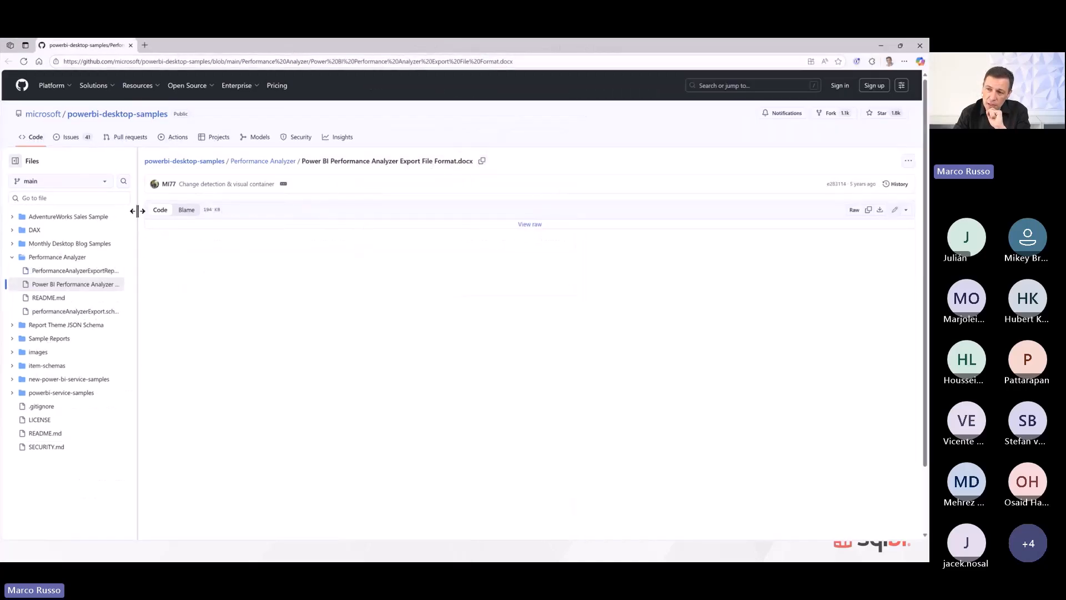
left_click_drag(137, 210, 305, 211)
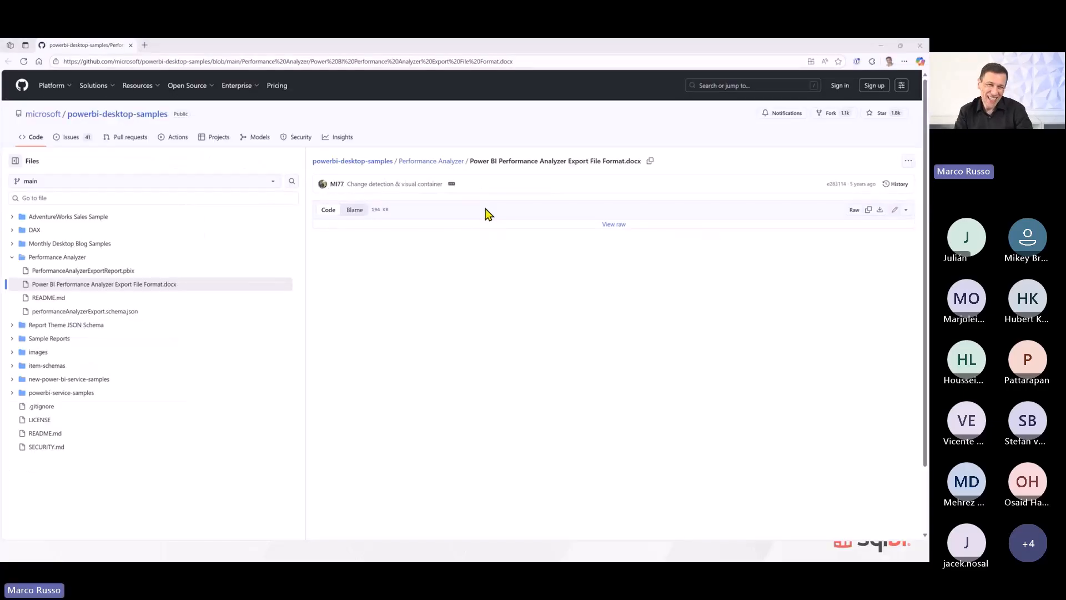
key("alt+Tab")
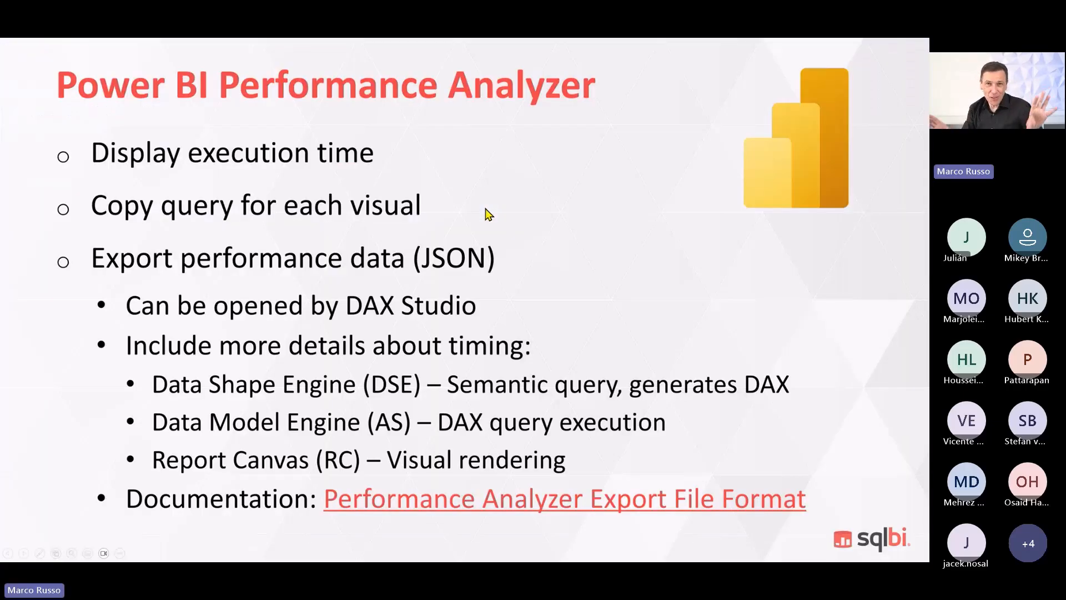